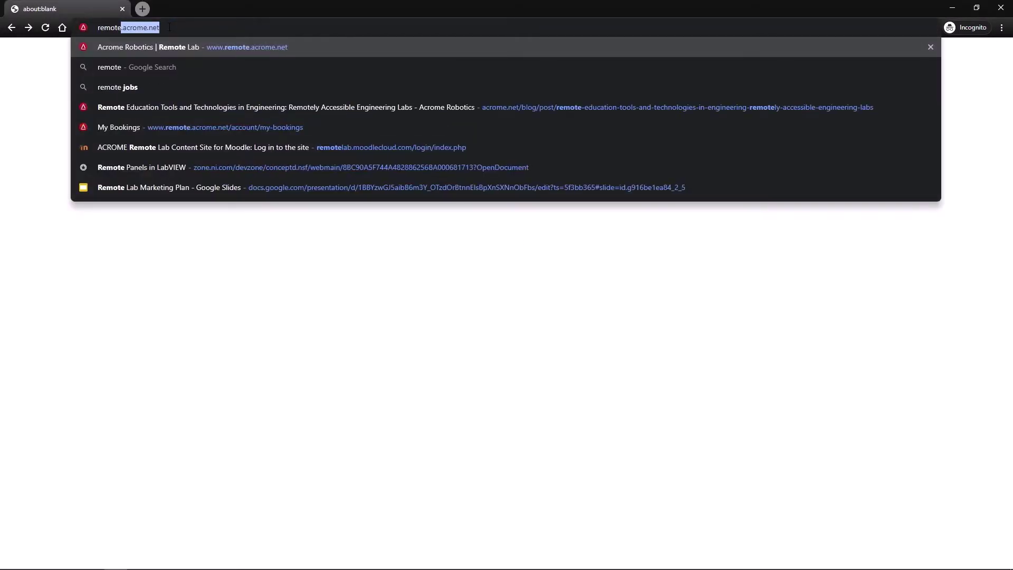
# Step: Load remote.acrome.net in Chrome from the address bar's autocomplete suggestion
pyautogui.press('Return')
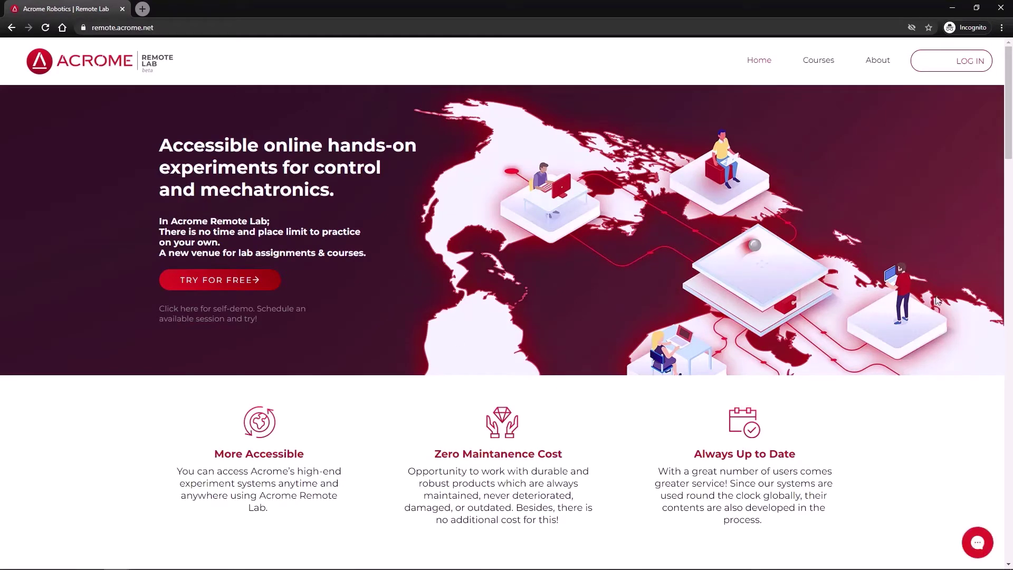
# Step: Log in to Acrome Remote Lab using the demo account's saved autofill credentials
pyautogui.click(962, 61)
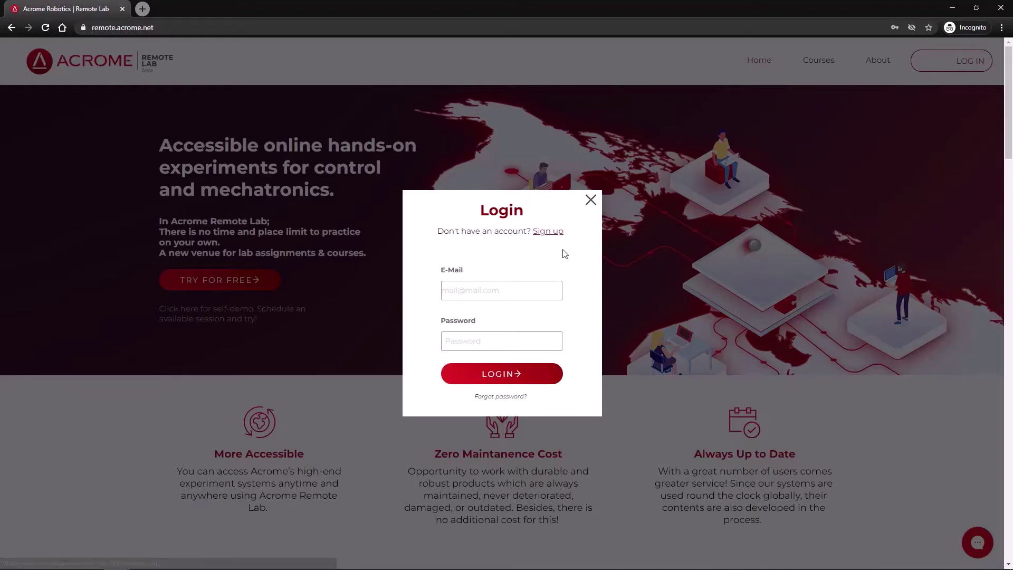
pyautogui.click(543, 232)
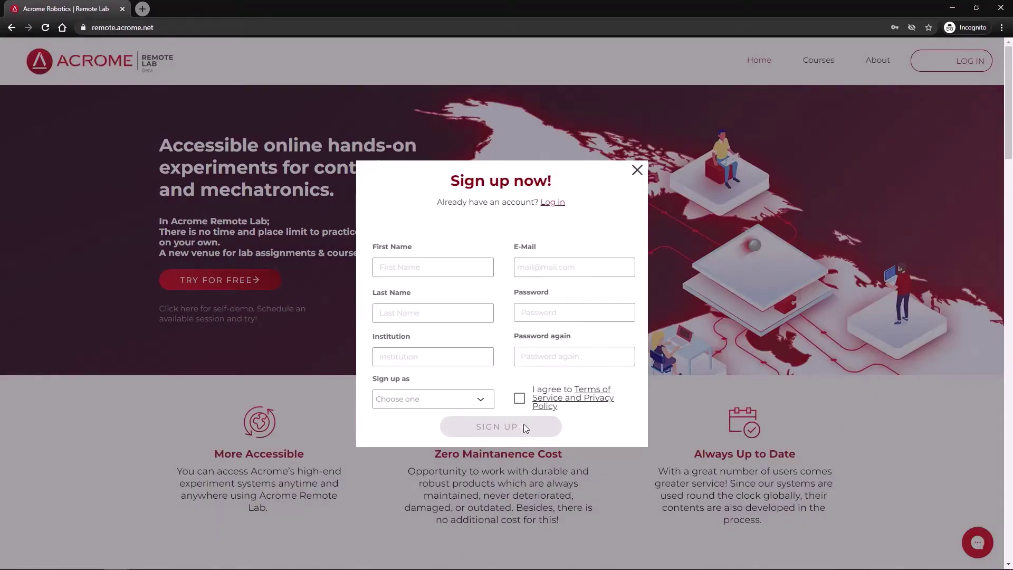
pyautogui.click(552, 203)
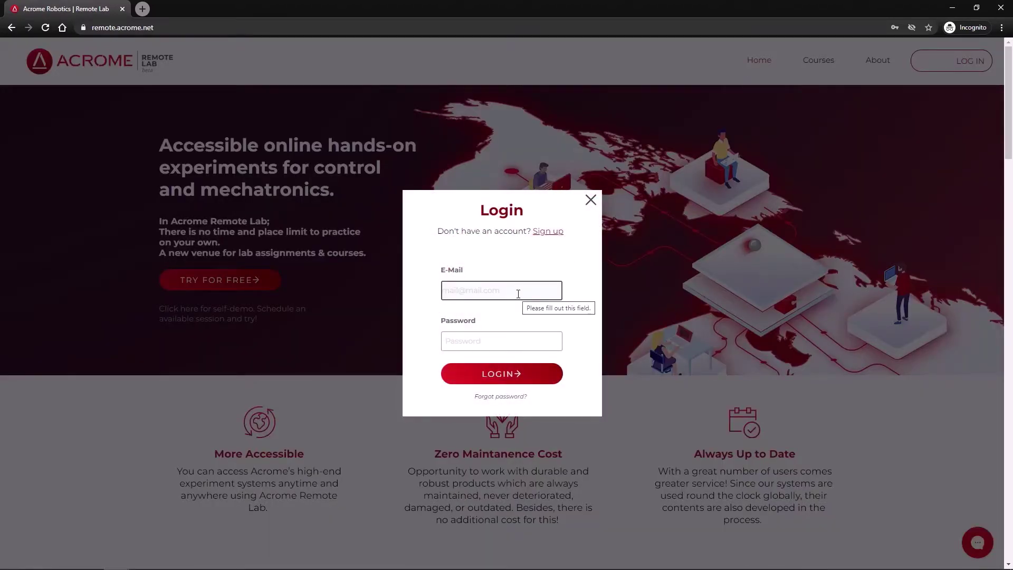
pyautogui.click(518, 294)
pyautogui.click(476, 320)
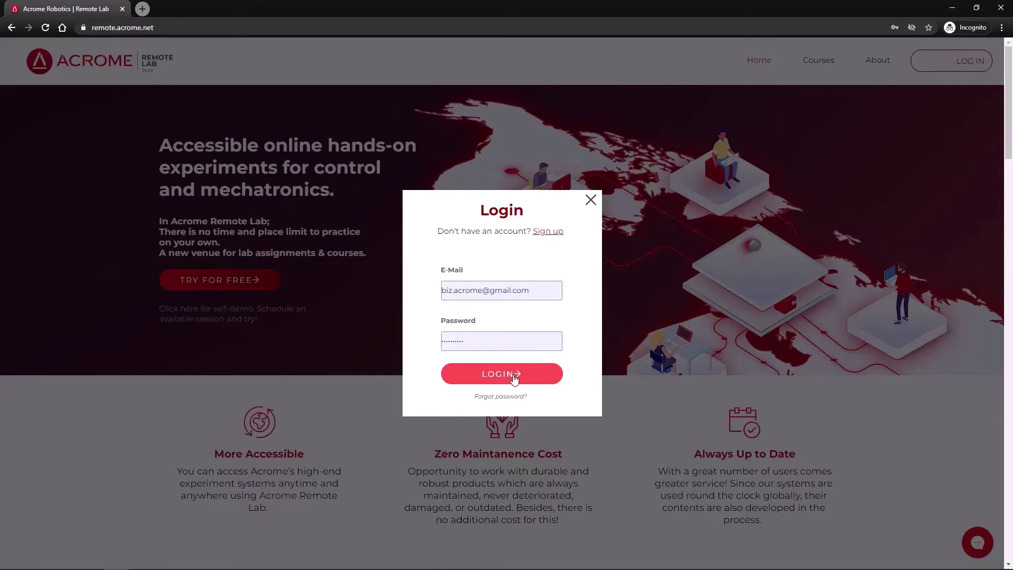
pyautogui.click(514, 376)
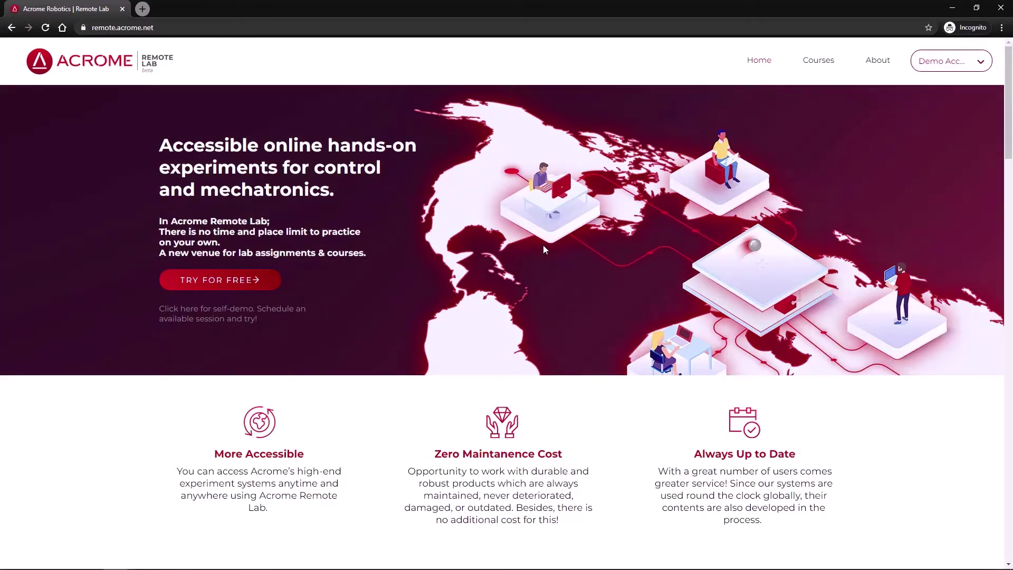
# Step: Pick Ball Balancing Table in the free-trial product chooser and go to its sessions
pyautogui.click(255, 283)
pyautogui.click(484, 329)
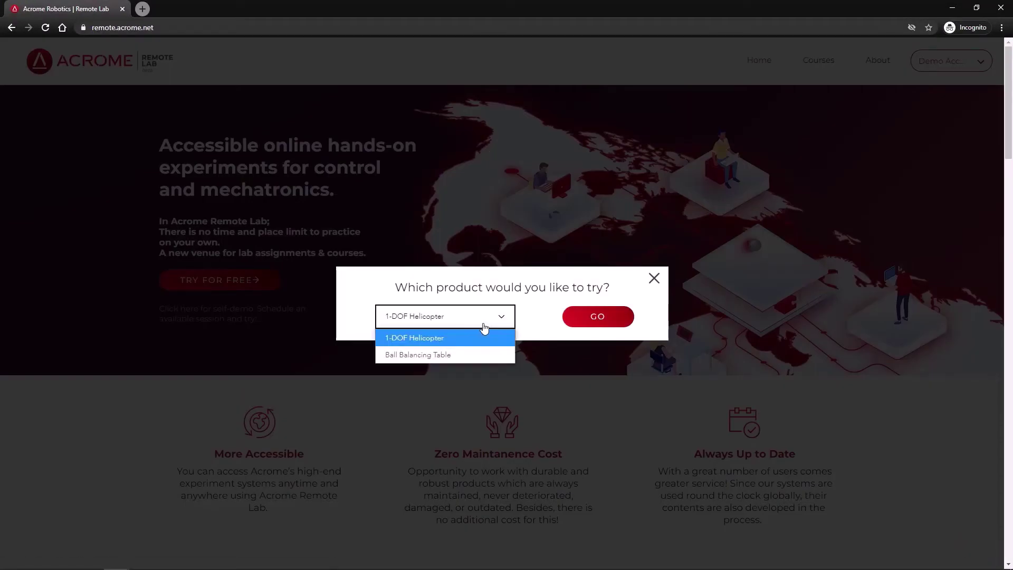
pyautogui.click(454, 355)
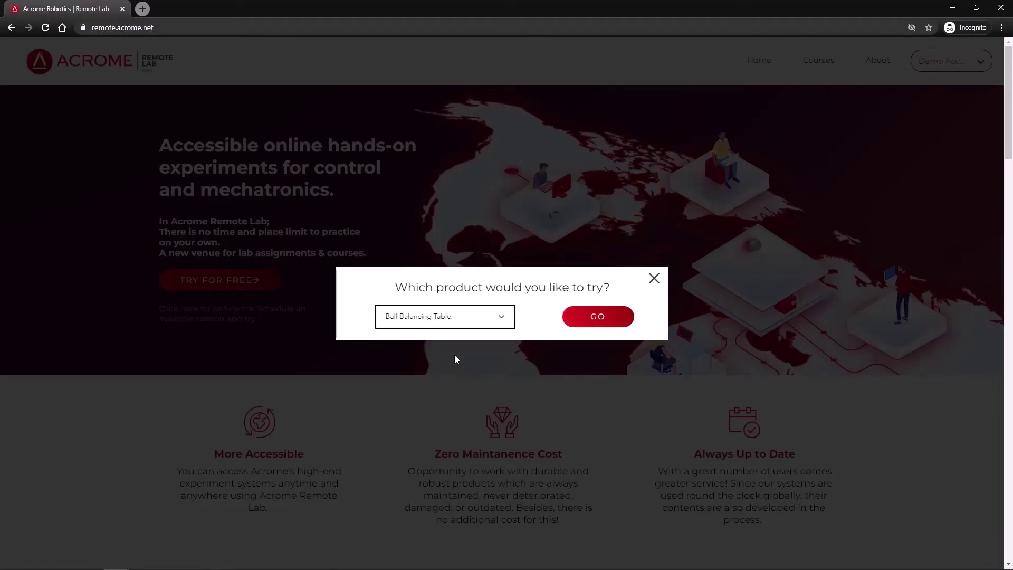
pyautogui.click(593, 318)
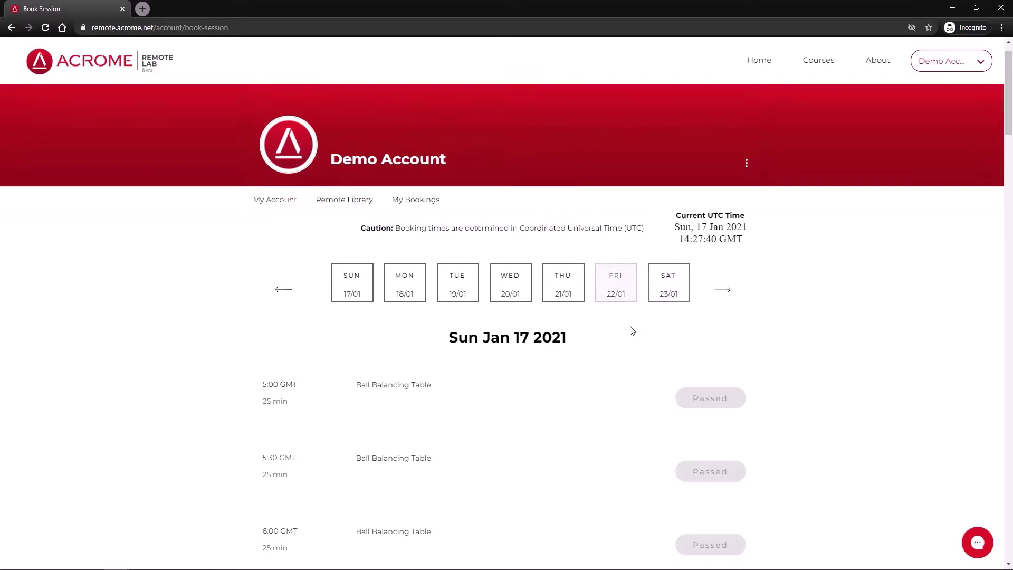
# Step: Book the 15:00 GMT slot for department EEE, course 'Intro to controls', 25 participants
pyautogui.scroll(-15, 496, 316)
pyautogui.scroll(-12, 496, 316)
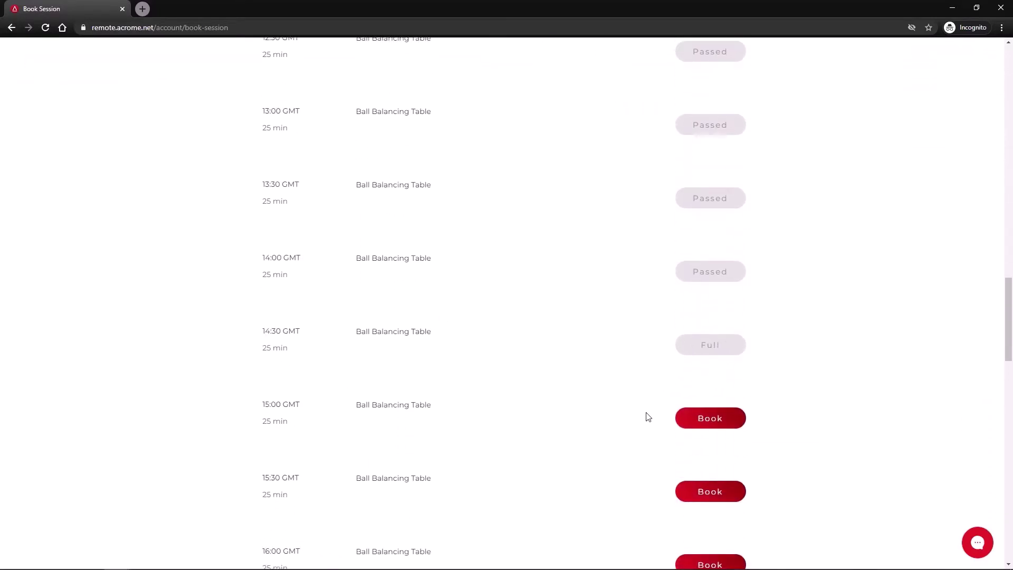
pyautogui.click(689, 423)
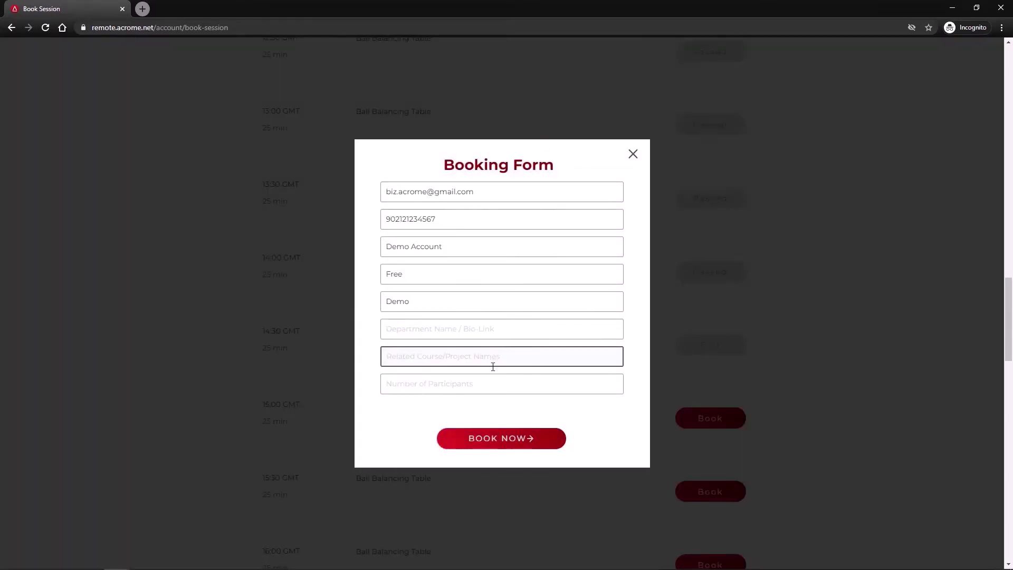
pyautogui.press('Tab')
pyautogui.write('EEE')
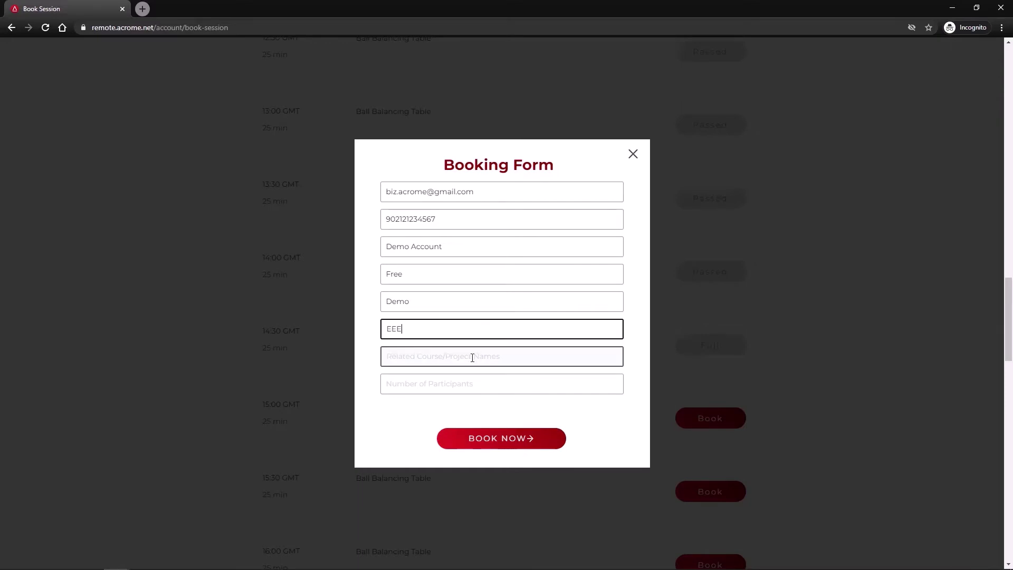
pyautogui.press('Tab')
pyautogui.write('In')
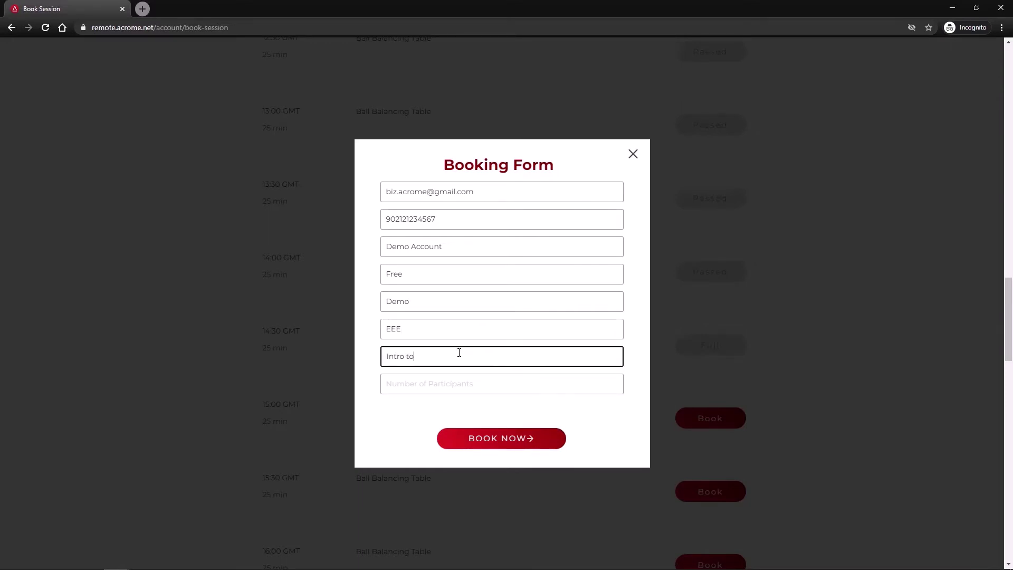
pyautogui.write('tro to controls')
pyautogui.press('Tab')
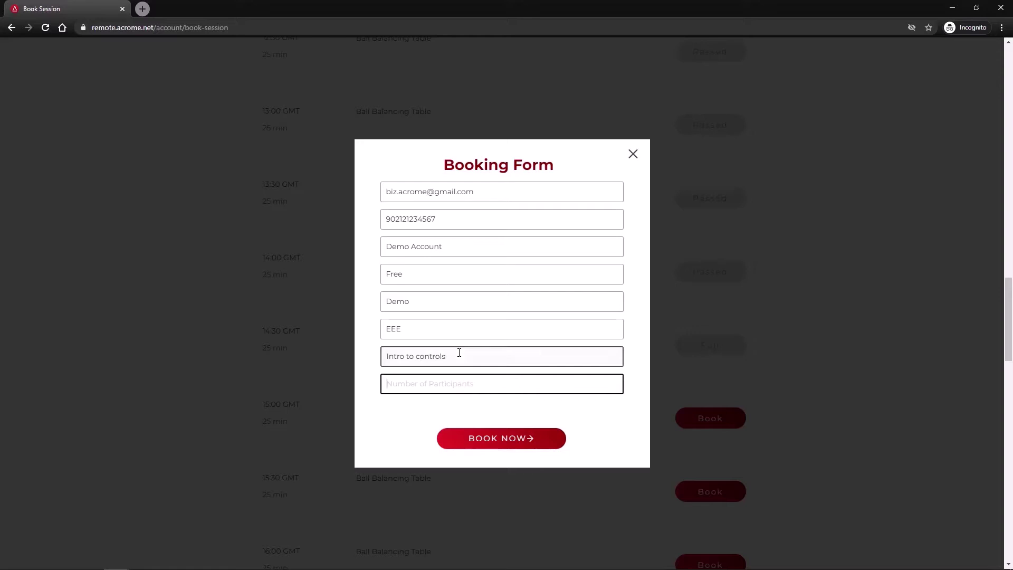
pyautogui.write('25')
pyautogui.click(502, 438)
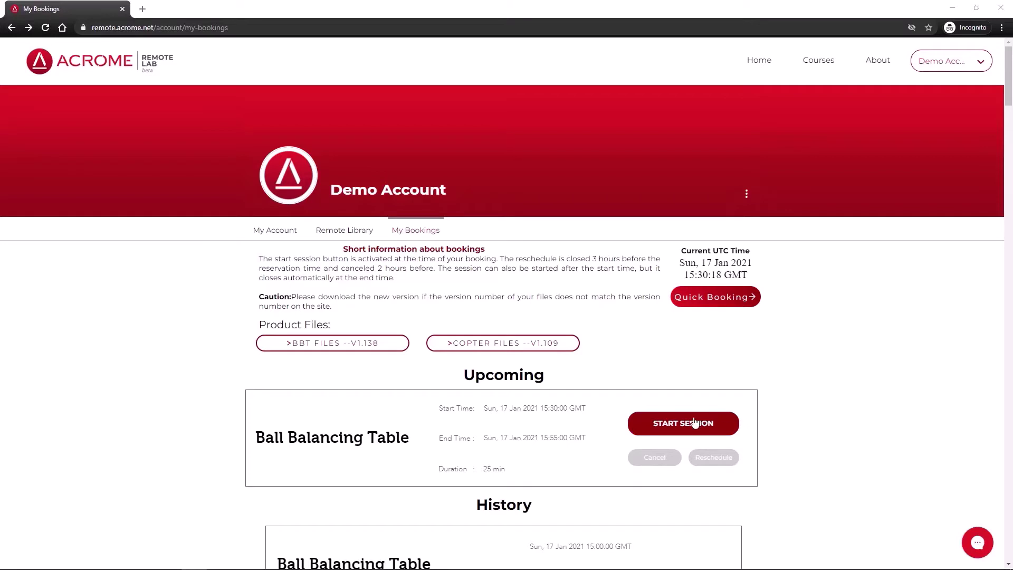
# Step: Start the upcoming Ball Balancing Table session from My Bookings
pyautogui.click(662, 425)
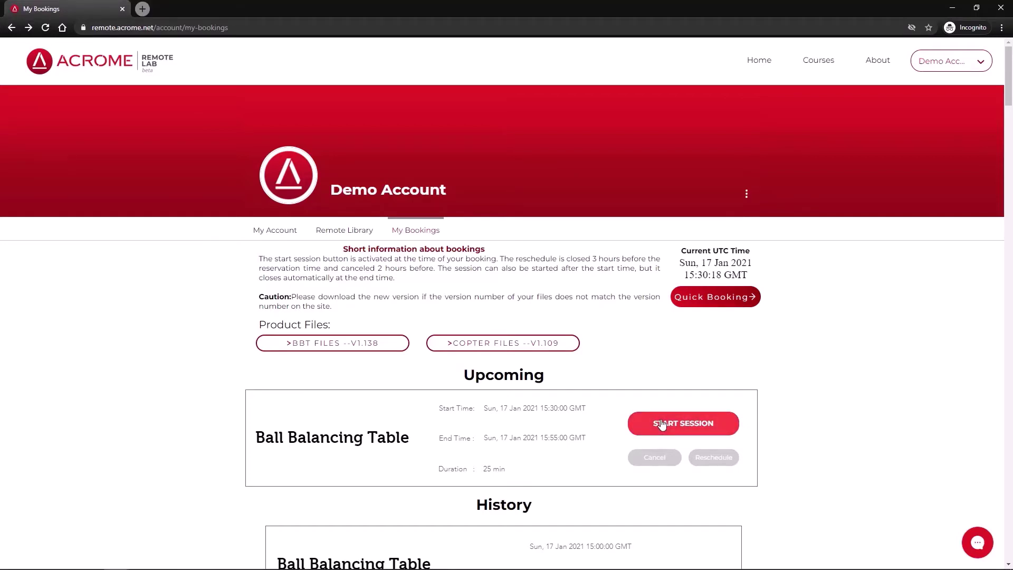
pyautogui.click(662, 424)
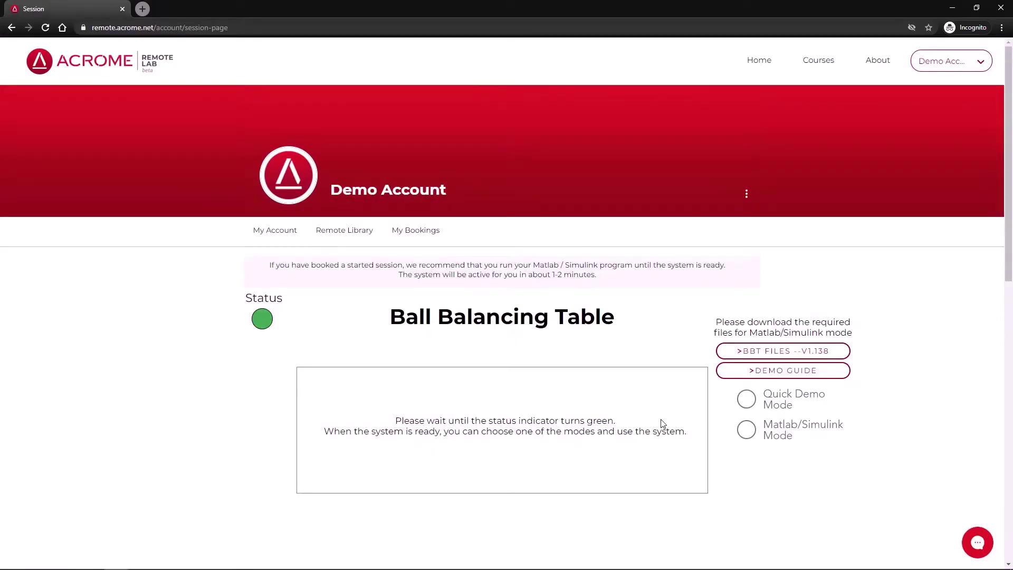
# Step: Select Quick Demo Mode and bring the X and Y PID diagrams into view
pyautogui.click(748, 400)
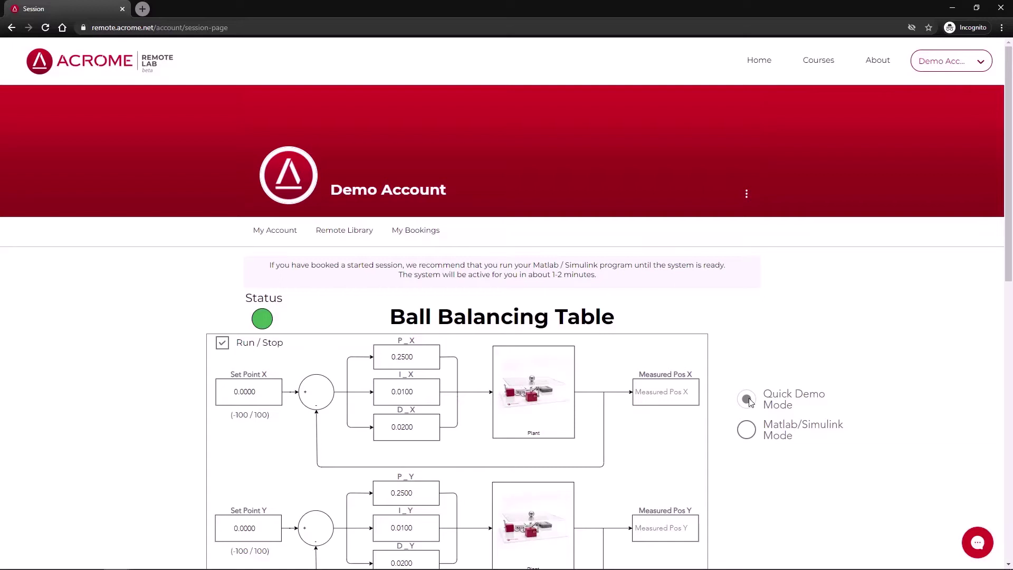
pyautogui.scroll(-1, 578, 295)
pyautogui.scroll(-2, 578, 294)
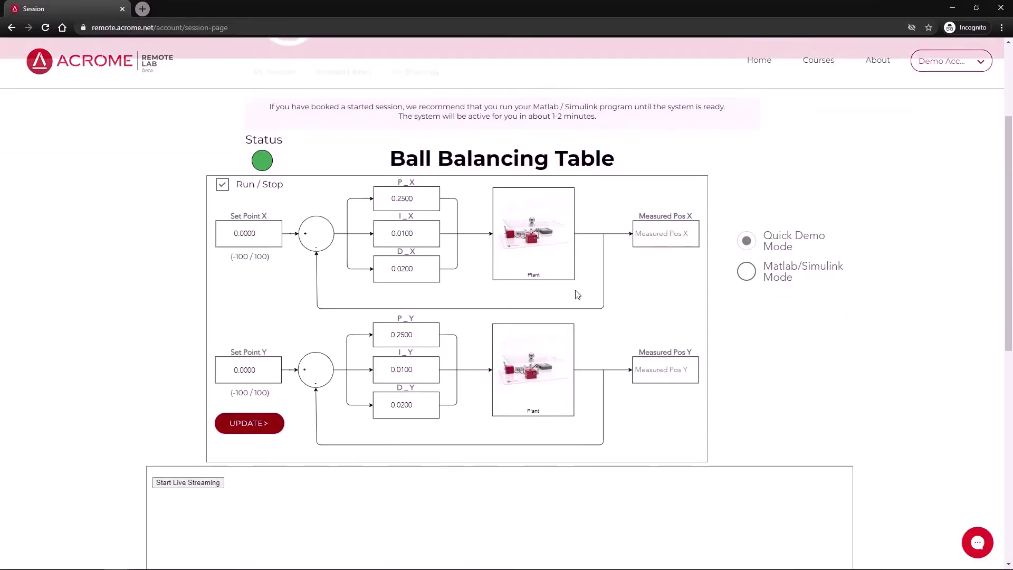
pyautogui.scroll(-3, 578, 294)
# Step: Start the Jitsi live camera stream of the table, dismissing the extension prompt
pyautogui.click(179, 324)
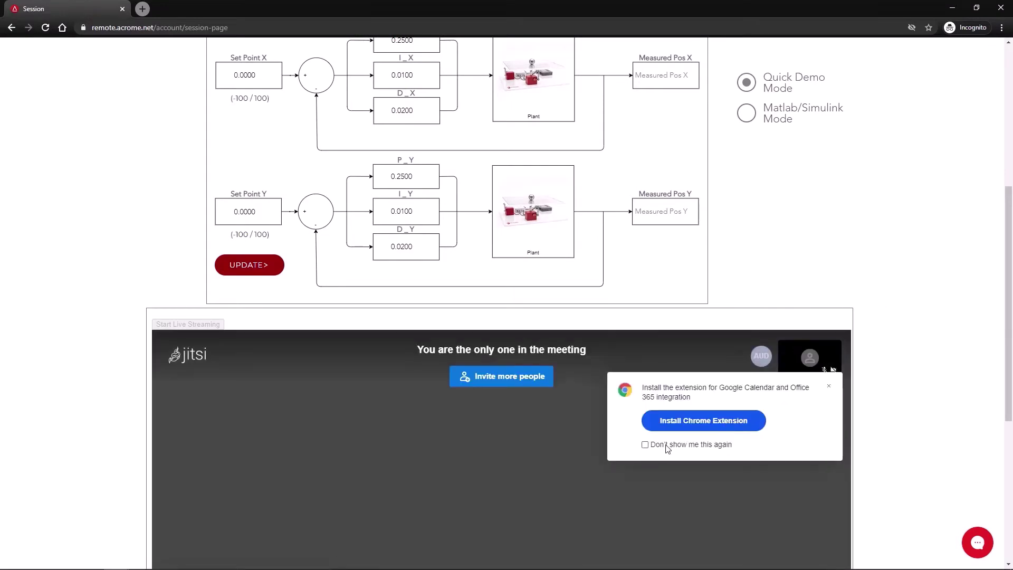
pyautogui.click(668, 447)
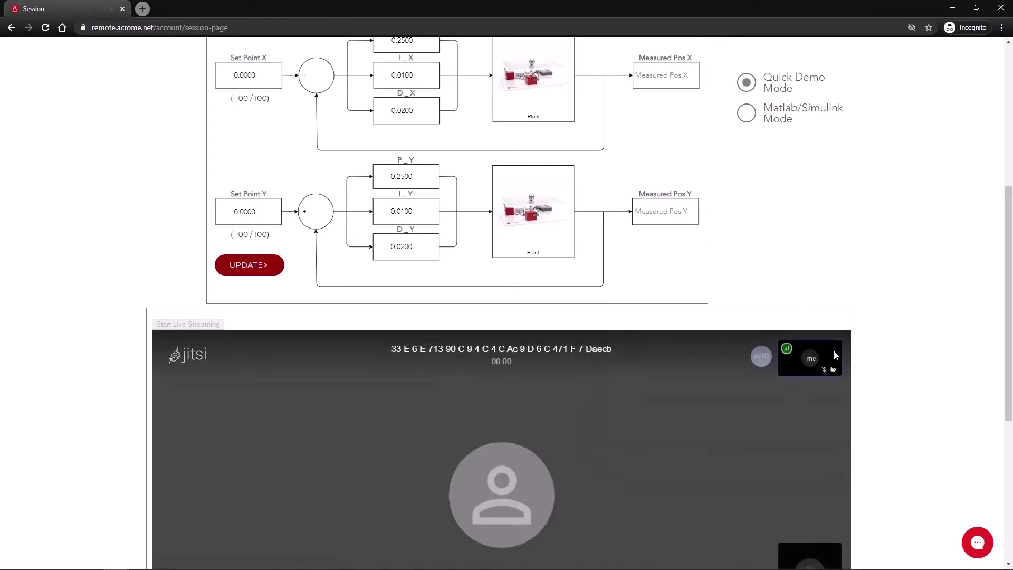
pyautogui.scroll(-2, 878, 441)
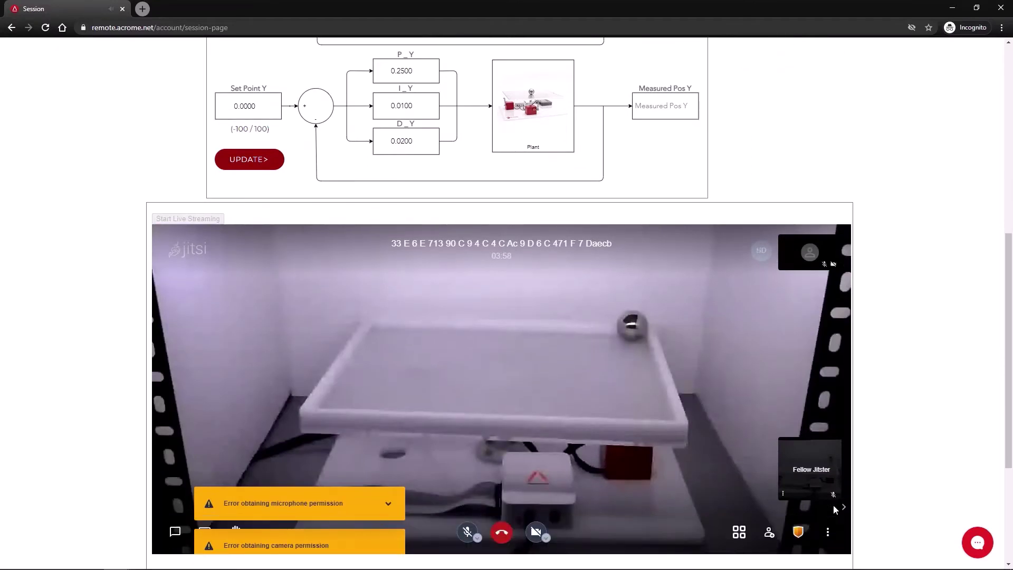
pyautogui.scroll(3, 862, 364)
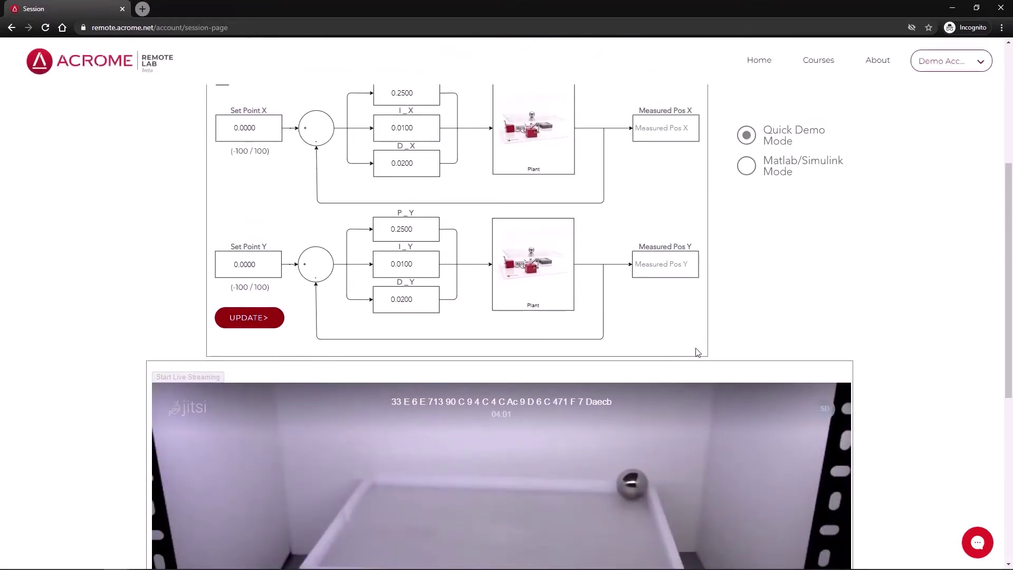
pyautogui.scroll(-1, 697, 352)
# Step: Send Y setpoints 0, 80 and -80 to the table, updating after each
pyautogui.click(238, 211)
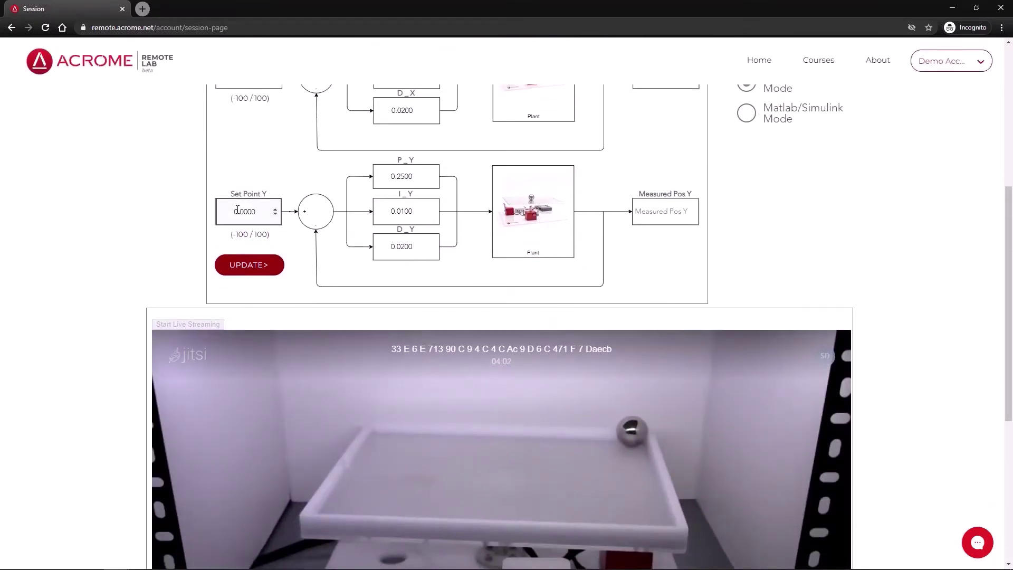
pyautogui.press('Delete')
pyautogui.press('Delete')
pyautogui.press('Delete')
pyautogui.press('Delete')
pyautogui.press('Delete')
pyautogui.click(257, 264)
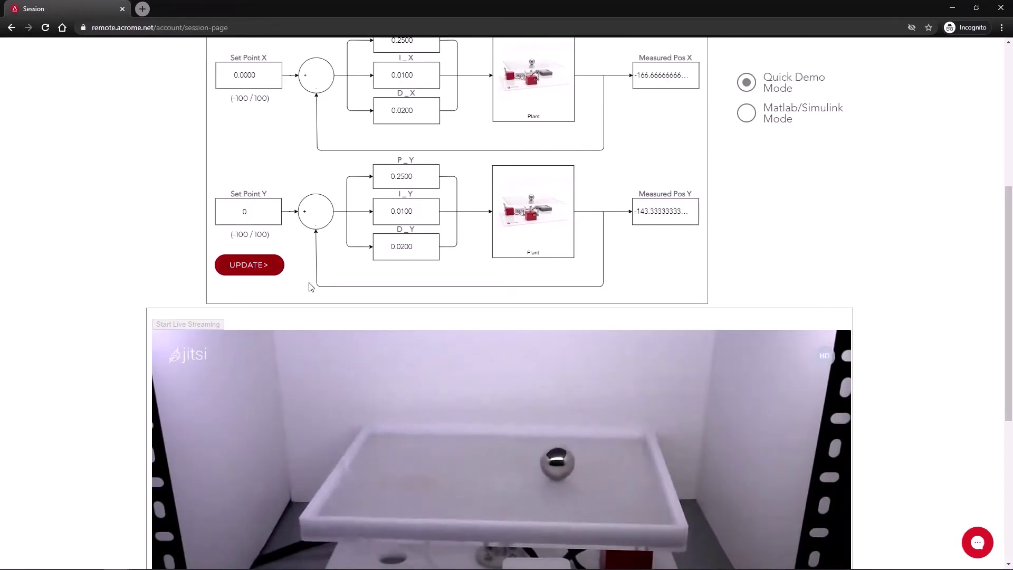
pyautogui.click(253, 210)
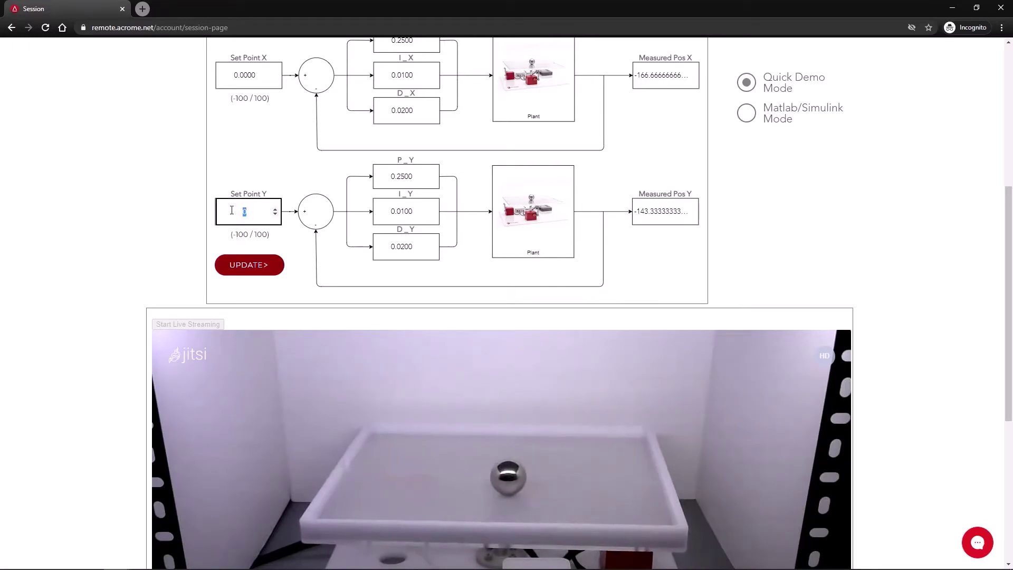
pyautogui.write('80')
pyautogui.click(240, 266)
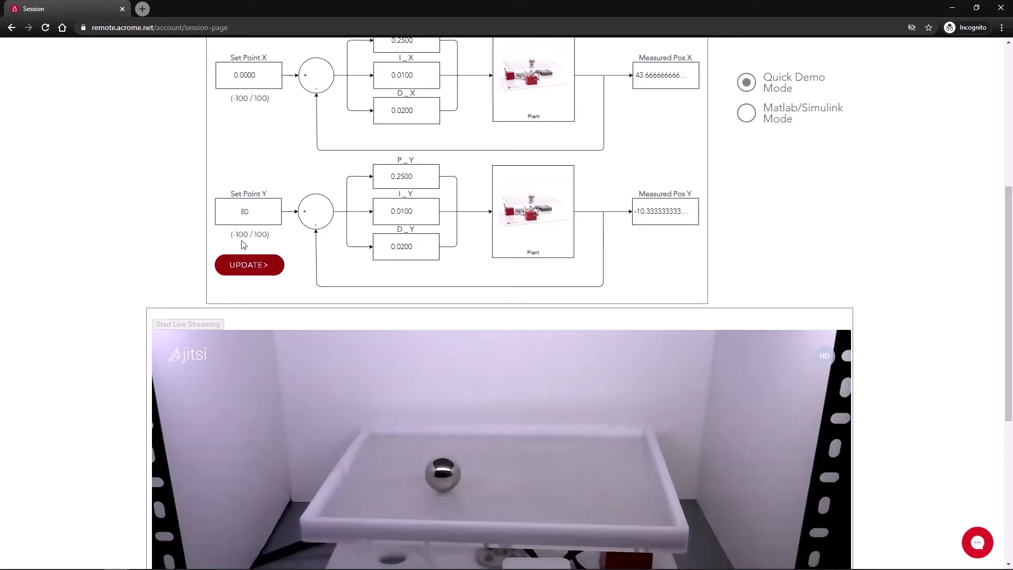
pyautogui.click(254, 207)
pyautogui.click(241, 214)
pyautogui.write('-')
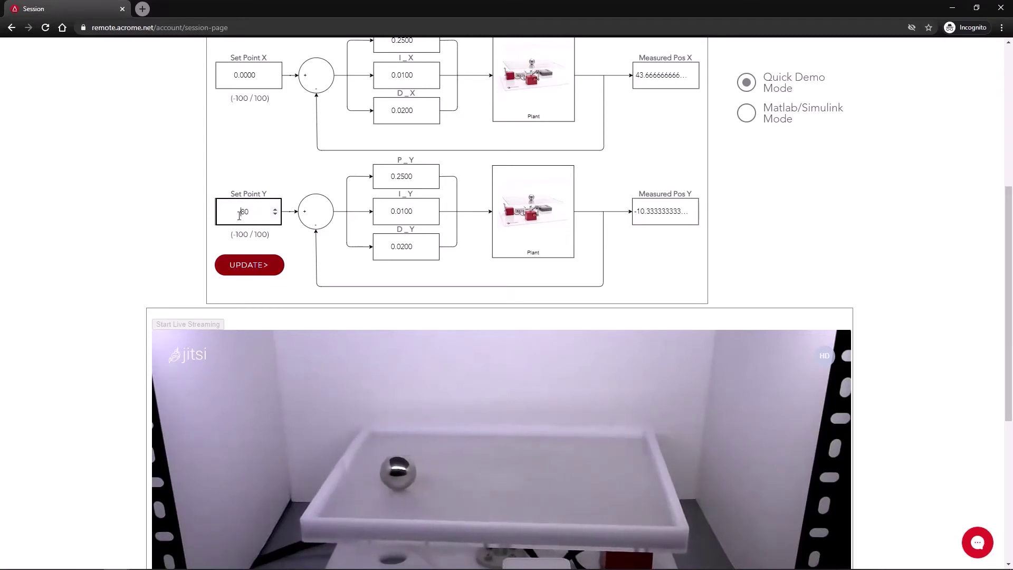
pyautogui.click(211, 242)
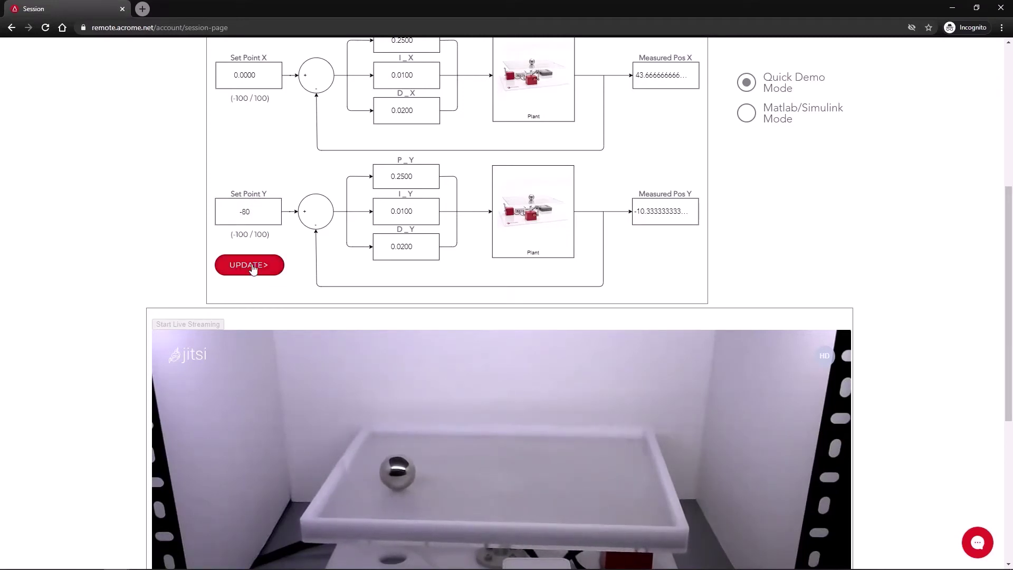
pyautogui.click(252, 266)
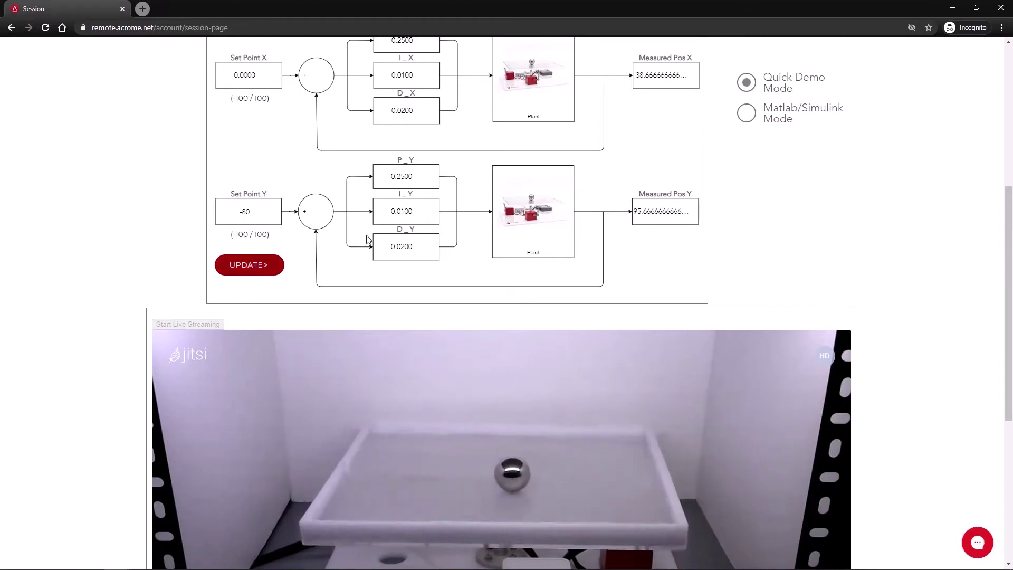
# Step: Change P_Y from 0.25 to 1 and apply Set Point Y 50
pyautogui.click(408, 176)
pyautogui.doubleClick(408, 176)
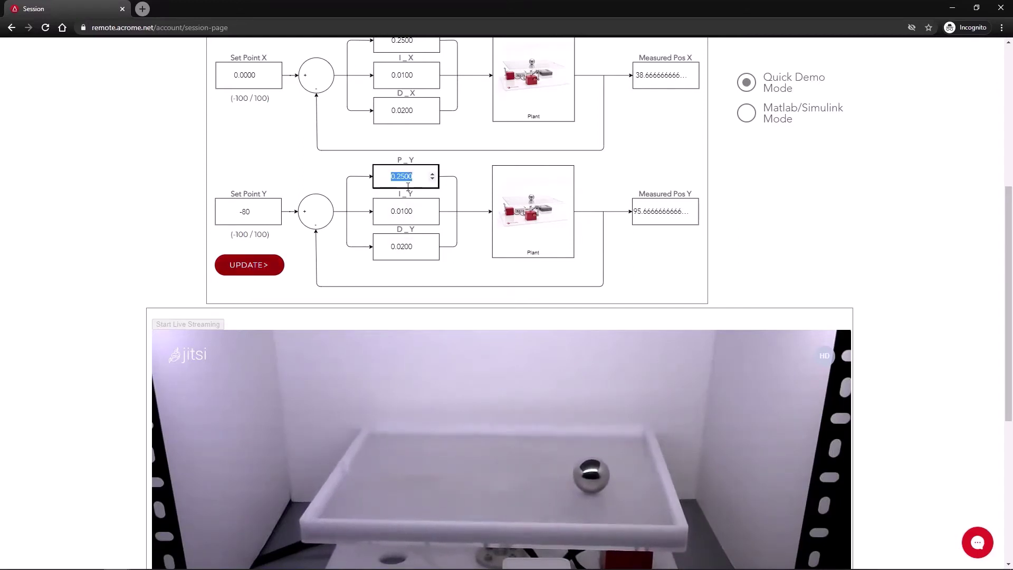
pyautogui.write('1')
pyautogui.click(237, 213)
pyautogui.doubleClick(236, 212)
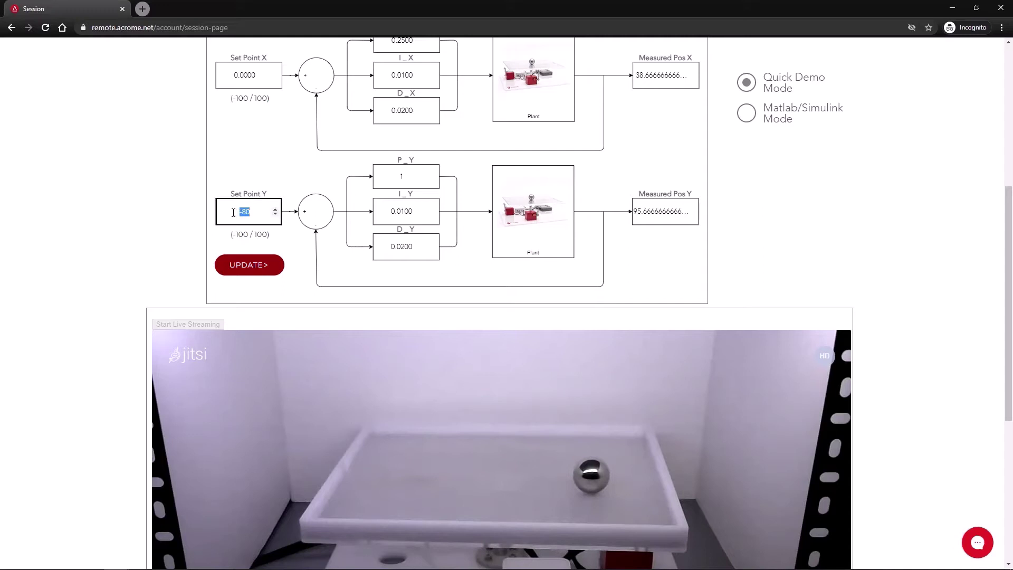
pyautogui.write('50')
pyautogui.click(258, 270)
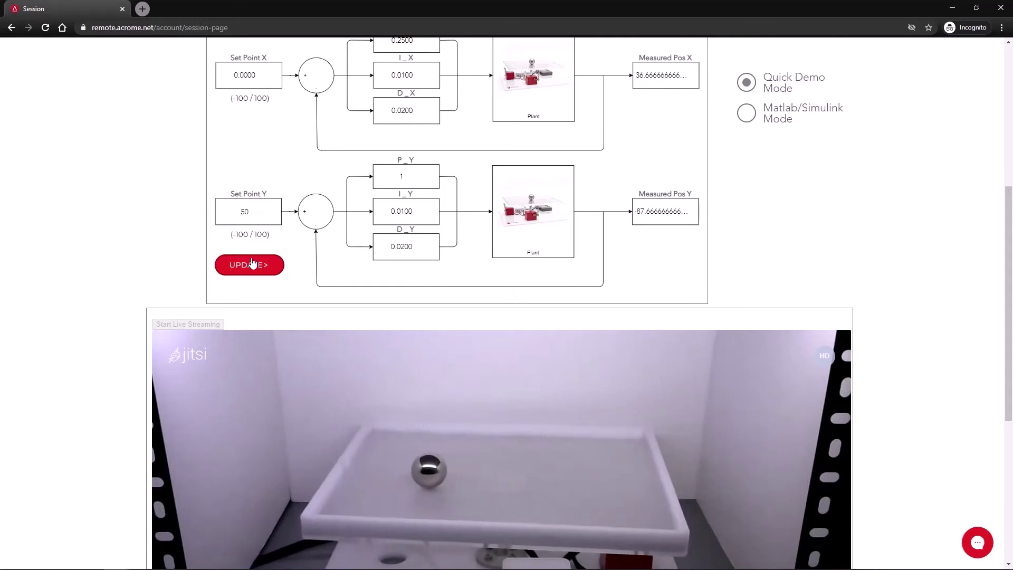
# Step: Lower P_Y to 0.2 and apply Set Point Y -50
pyautogui.click(406, 179)
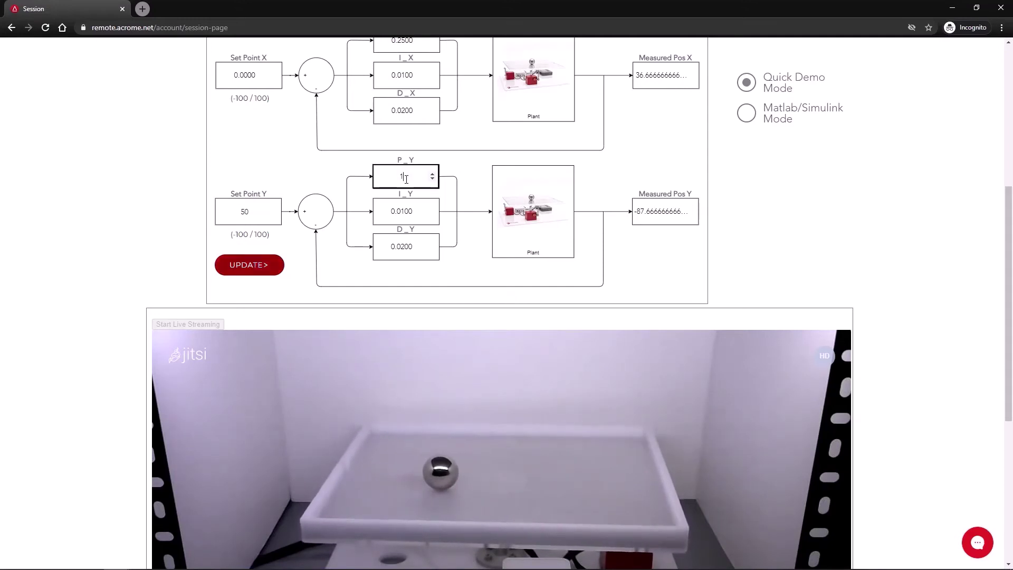
pyautogui.press('BackSpace')
pyautogui.write('0.2')
pyautogui.click(236, 215)
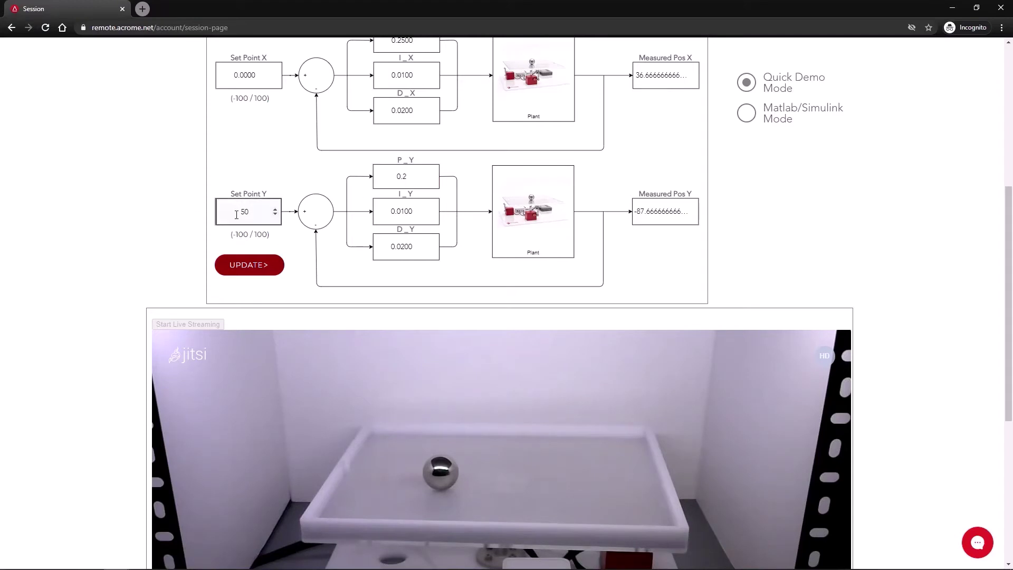
pyautogui.write('-')
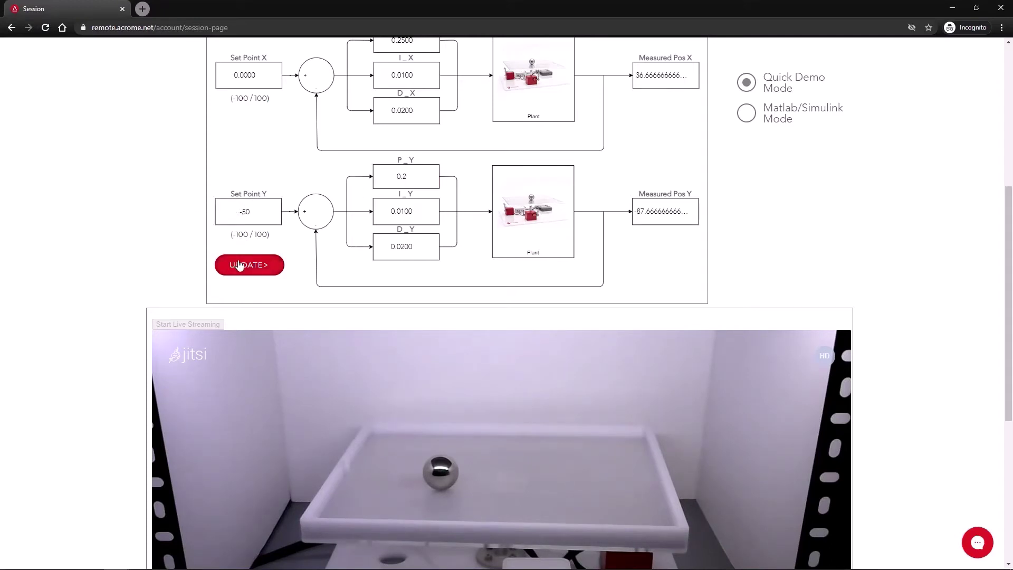
pyautogui.click(235, 264)
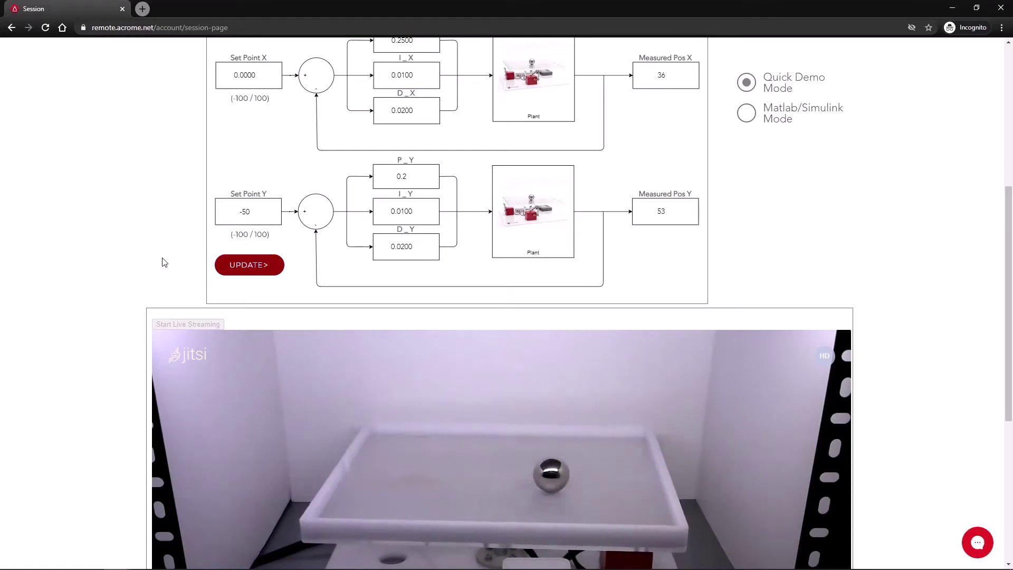
# Step: Set P_Y to 0.5 and apply Set Point Y 50
pyautogui.click(407, 176)
pyautogui.moveTo(408, 176); pyautogui.dragTo(403, 175)
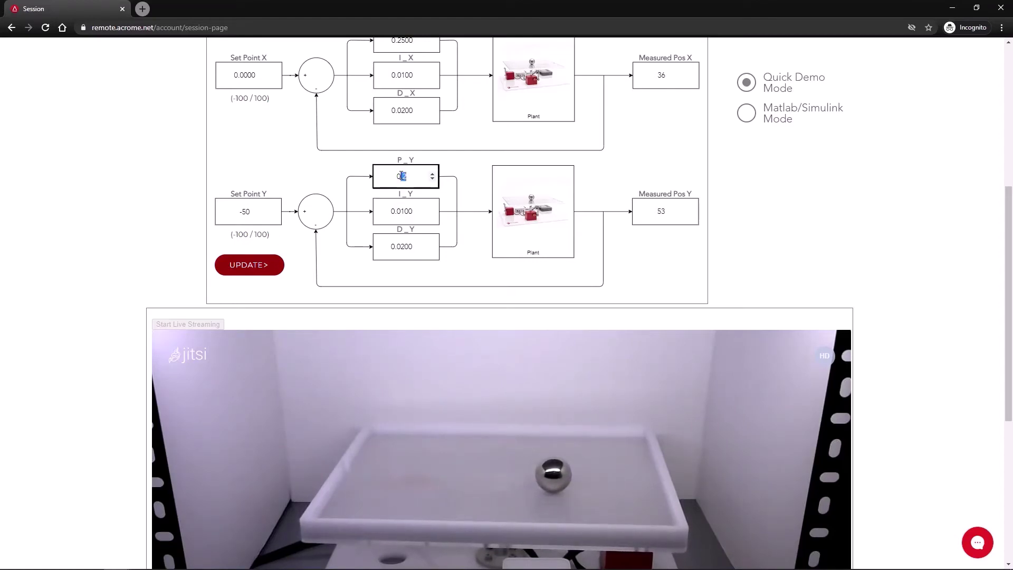
pyautogui.write('0.5')
pyautogui.click(237, 203)
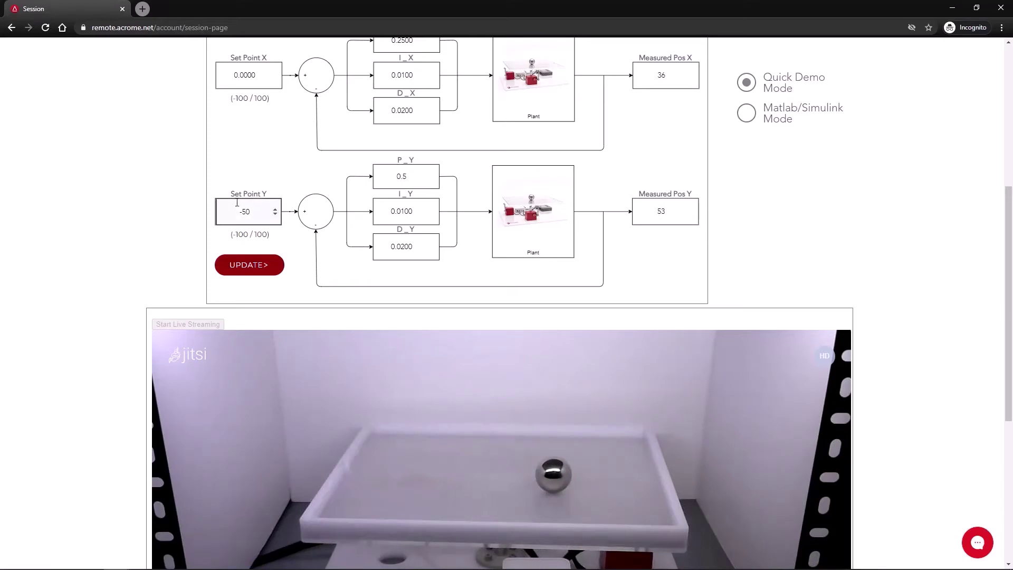
pyautogui.doubleClick(249, 212)
pyautogui.write('50')
pyautogui.click(245, 264)
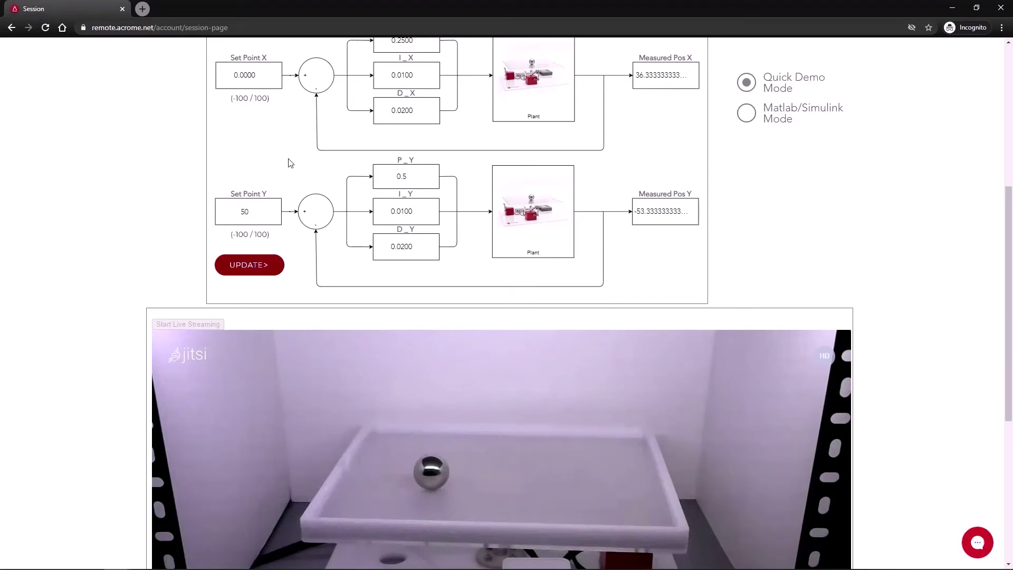
# Step: Uncheck Run / Stop to halt the quick demo and select Matlab/Simulink Mode
pyautogui.scroll(2, 289, 163)
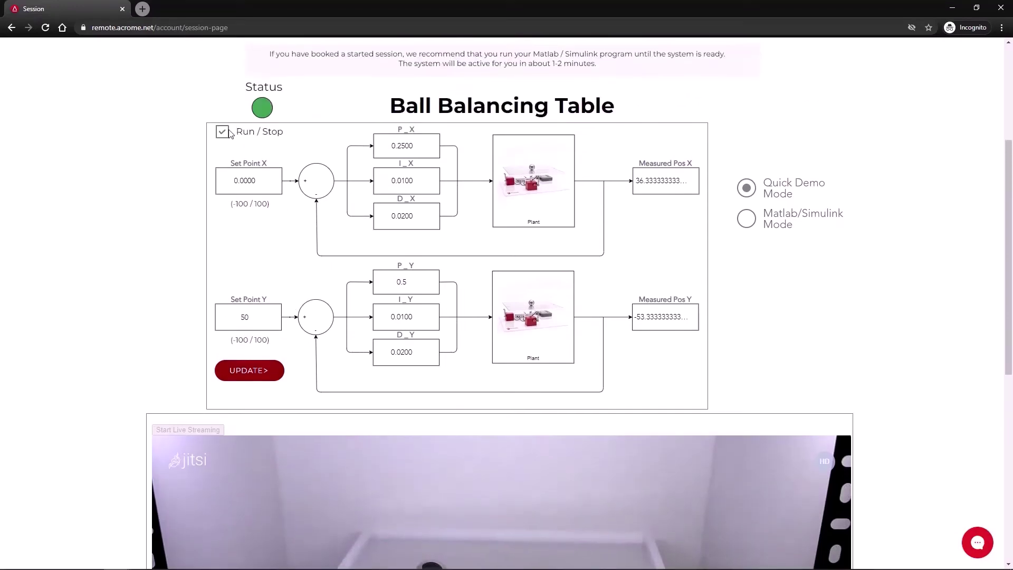
pyautogui.click(254, 322)
pyautogui.click(251, 371)
pyautogui.scroll(-1, 346, 328)
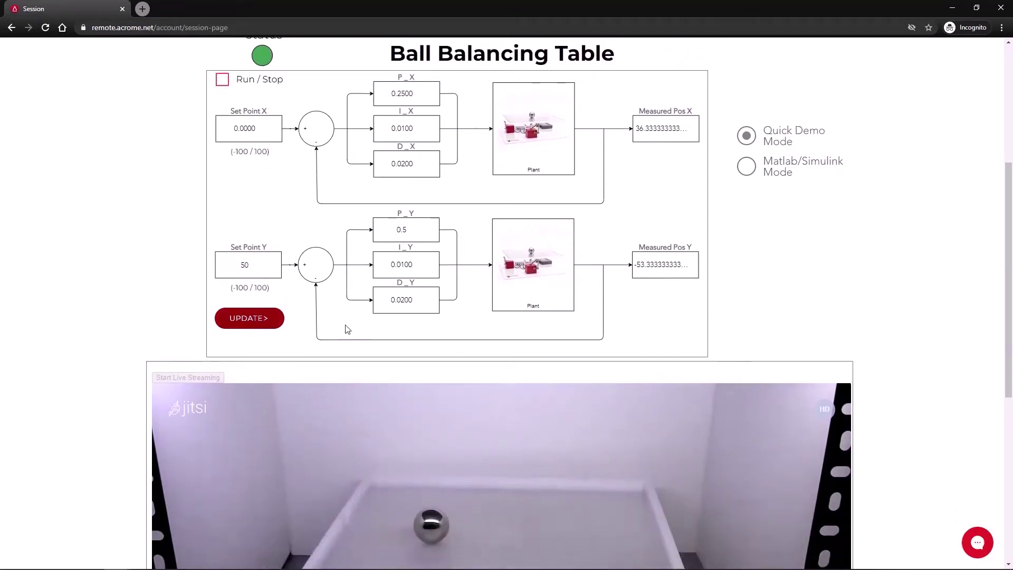
pyautogui.scroll(-1, 539, 249)
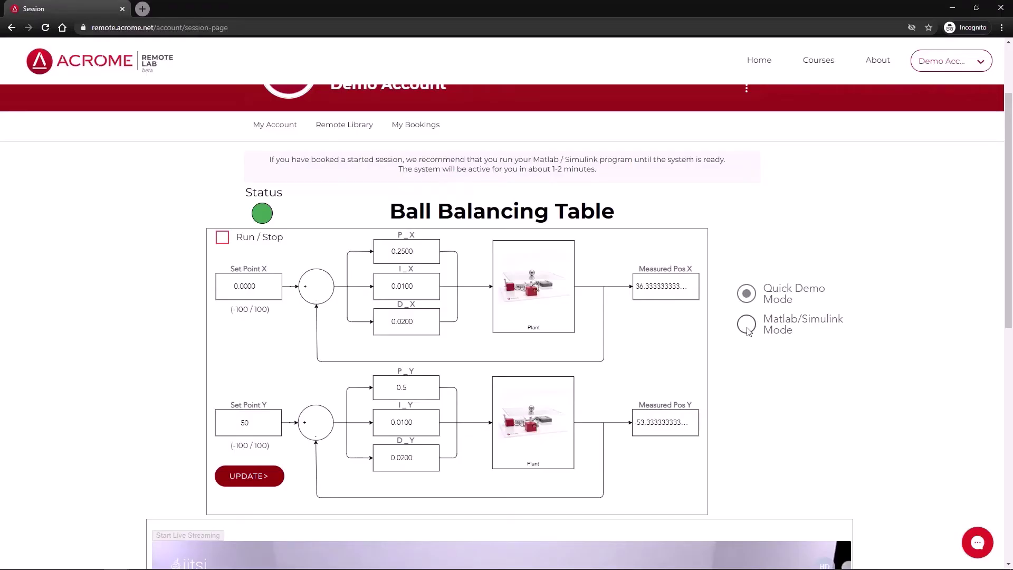
pyautogui.click(747, 324)
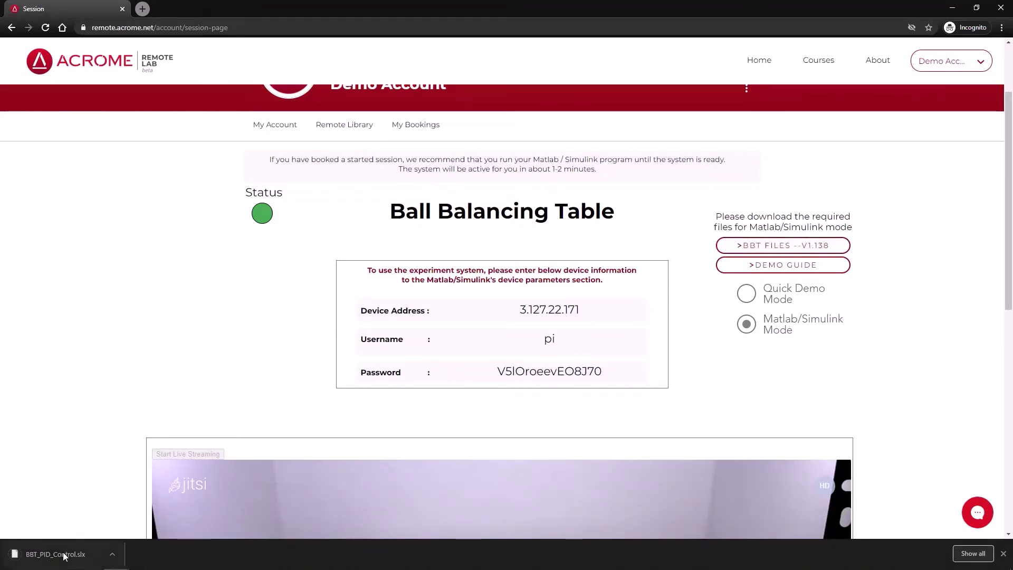
# Step: Open BBT_PID_Control.slx from MATLAB's Current Folder and drag Scope X off the diagram
pyautogui.hotkey('alt', 'Tab')
pyautogui.hotkey('alt', 'Tab')
pyautogui.hotkey('alt', 'Tab')
pyautogui.hotkey('alt', 'Tab')
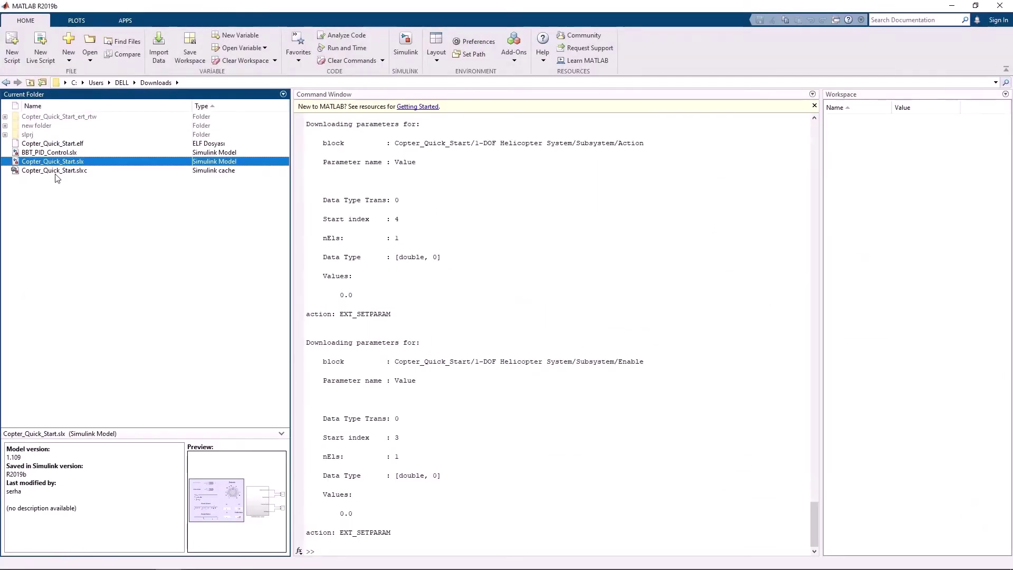
pyautogui.click(70, 206)
pyautogui.click(53, 154)
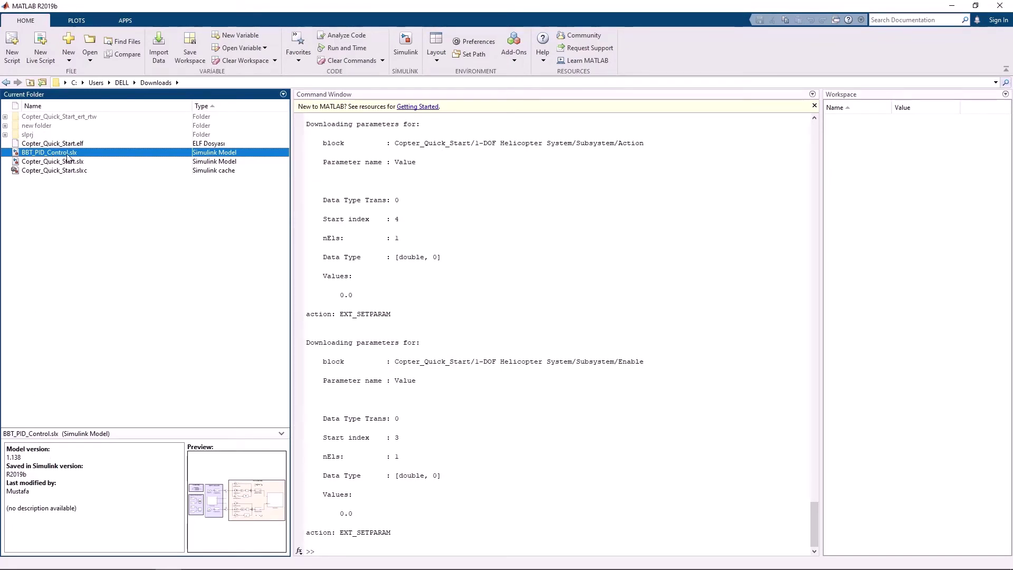
pyautogui.doubleClick(65, 152)
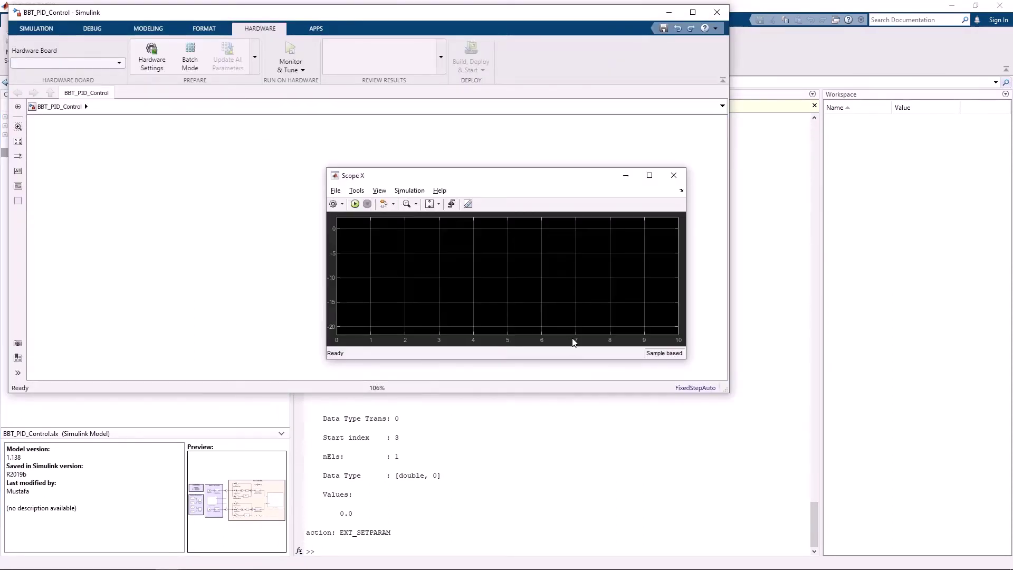
pyautogui.moveTo(576, 186); pyautogui.dragTo(620, 416)
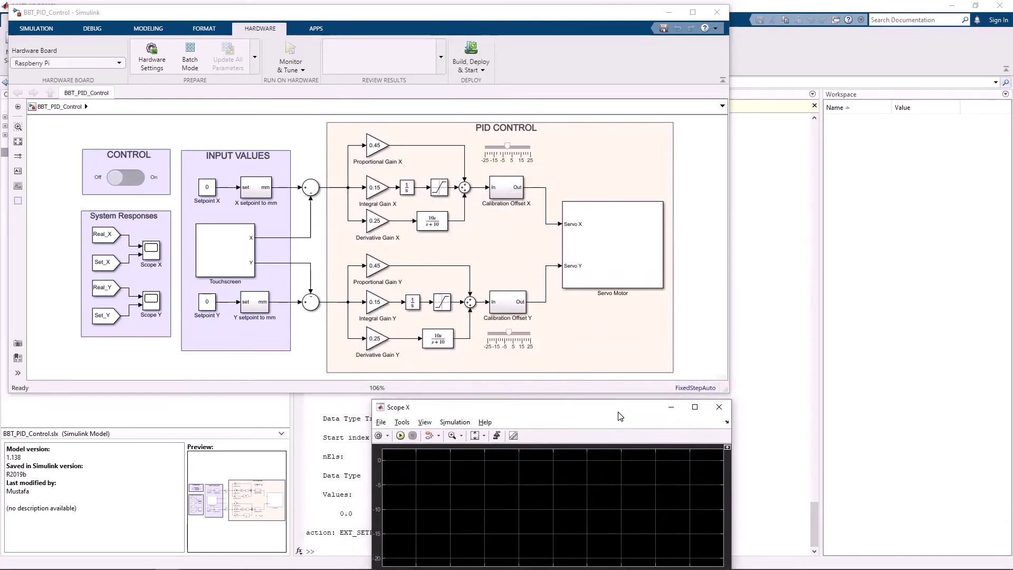
# Step: In Target hardware resources, replace the Device Address with the one copied from the lab page
pyautogui.click(681, 193)
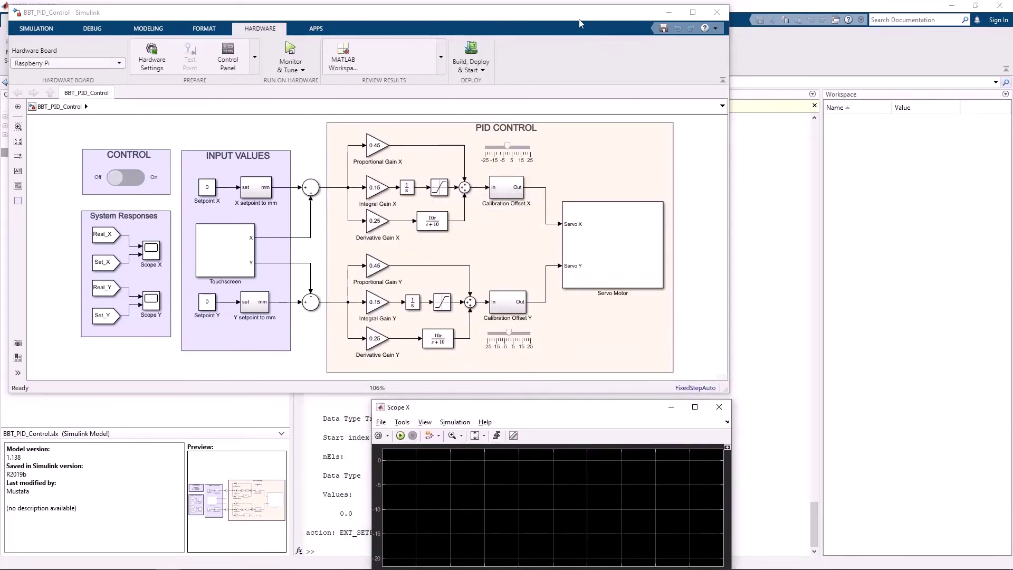
pyautogui.click(153, 53)
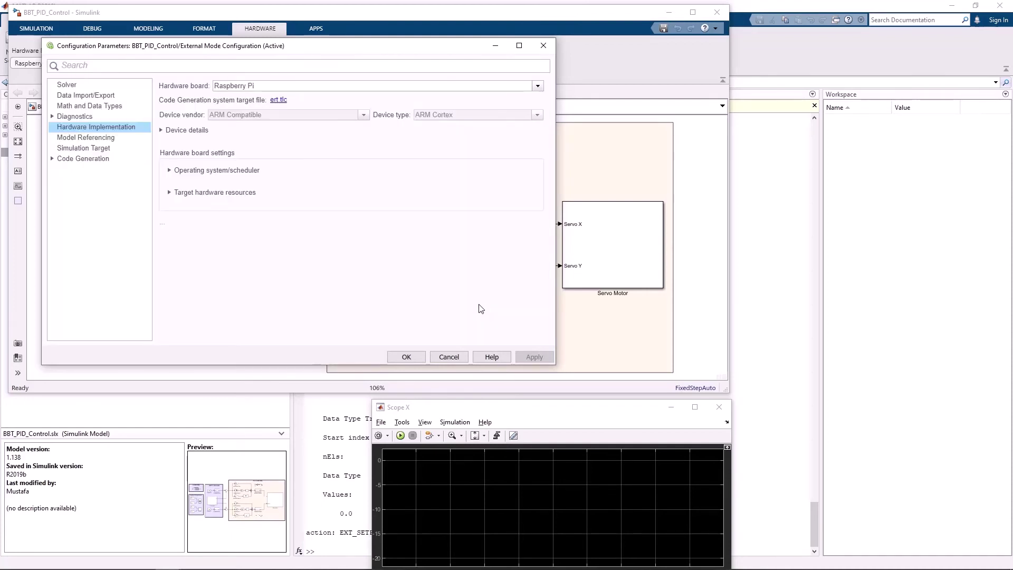
pyautogui.click(170, 193)
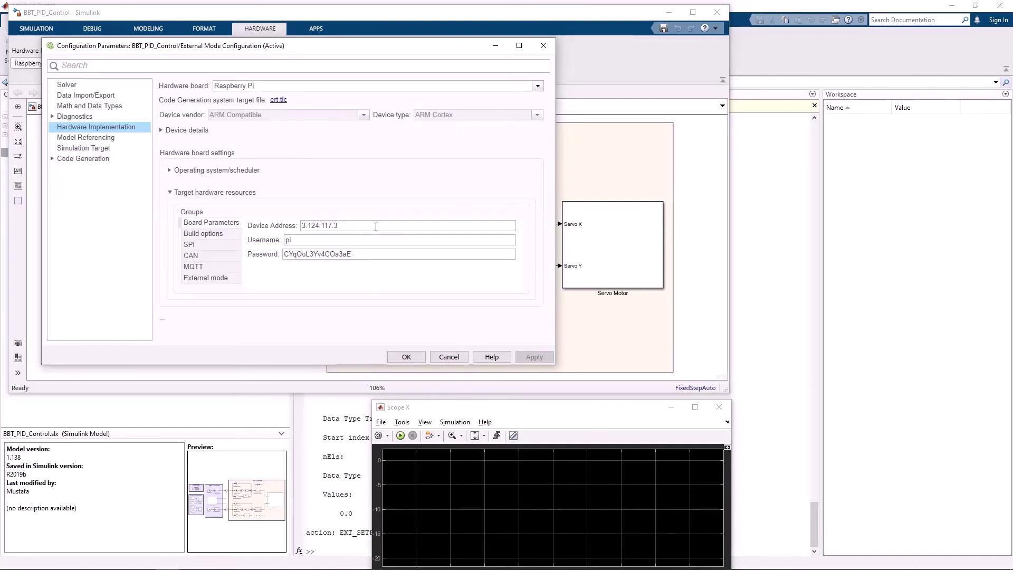
pyautogui.hotkey('alt', 'Tab')
pyautogui.hotkey('alt', 'Tab')
pyautogui.hotkey('alt', 'Tab')
pyautogui.hotkey('alt', 'Tab')
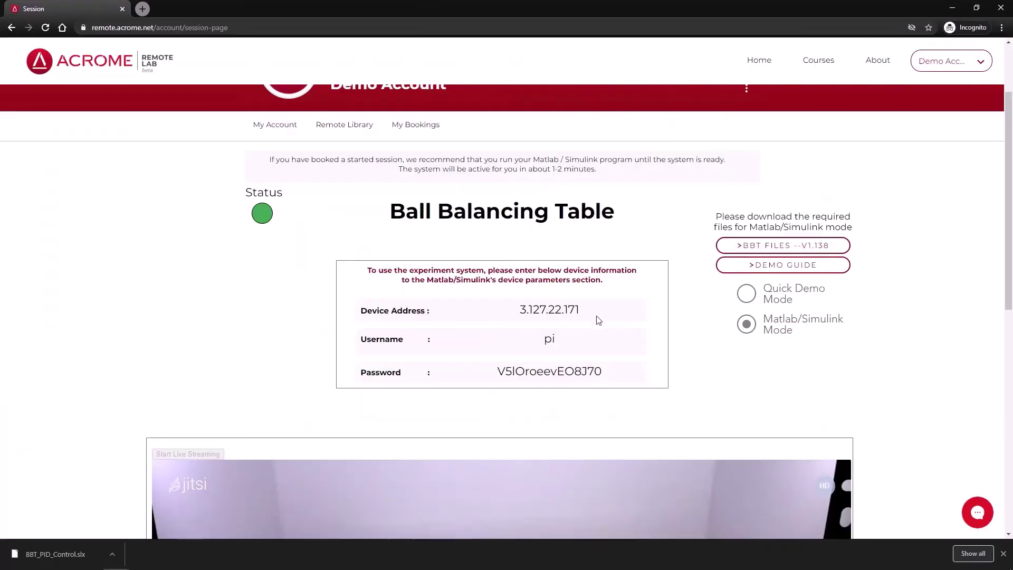
pyautogui.moveTo(599, 321); pyautogui.dragTo(517, 312)
pyautogui.hotkey('ctrl', 'c')
pyautogui.hotkey('alt', 'Tab')
pyautogui.tripleClick(401, 226)
pyautogui.hotkey('ctrl', 'v')
# Step: Paste the lab page's password into the board Password field, then Apply and OK
pyautogui.hotkey('alt', 'Tab')
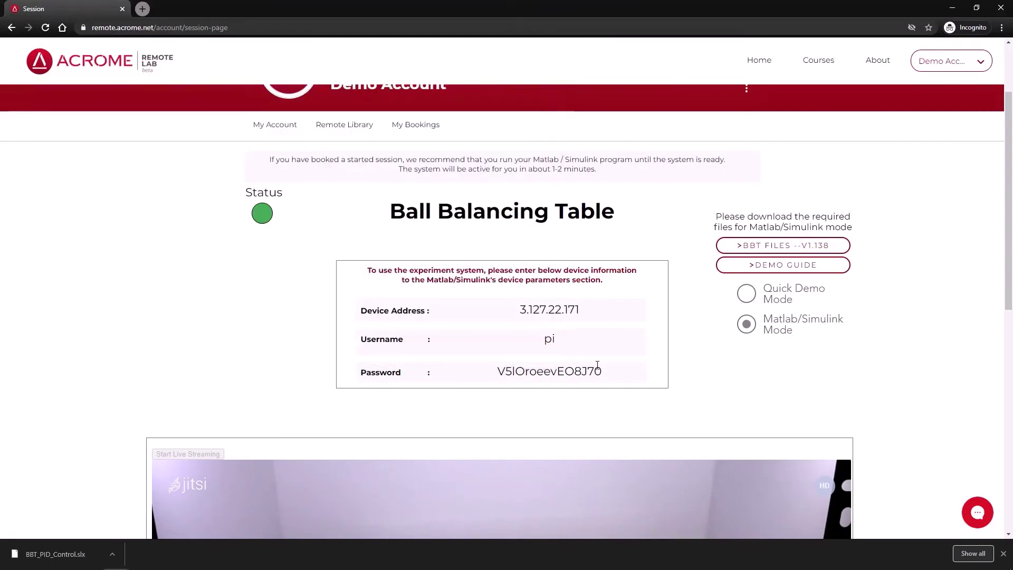
pyautogui.moveTo(602, 365); pyautogui.dragTo(497, 372)
pyautogui.hotkey('ctrl', 'c')
pyautogui.hotkey('alt', 'Tab')
pyautogui.tripleClick(401, 255)
pyautogui.hotkey('ctrl', 'v')
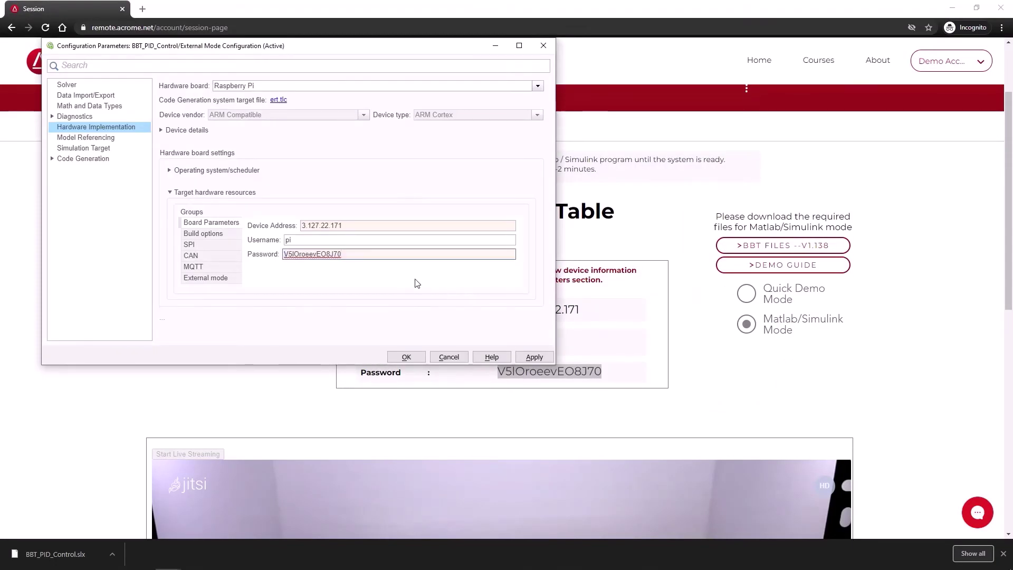
pyautogui.click(534, 356)
pyautogui.click(407, 357)
pyautogui.hotkey('alt', 'Tab')
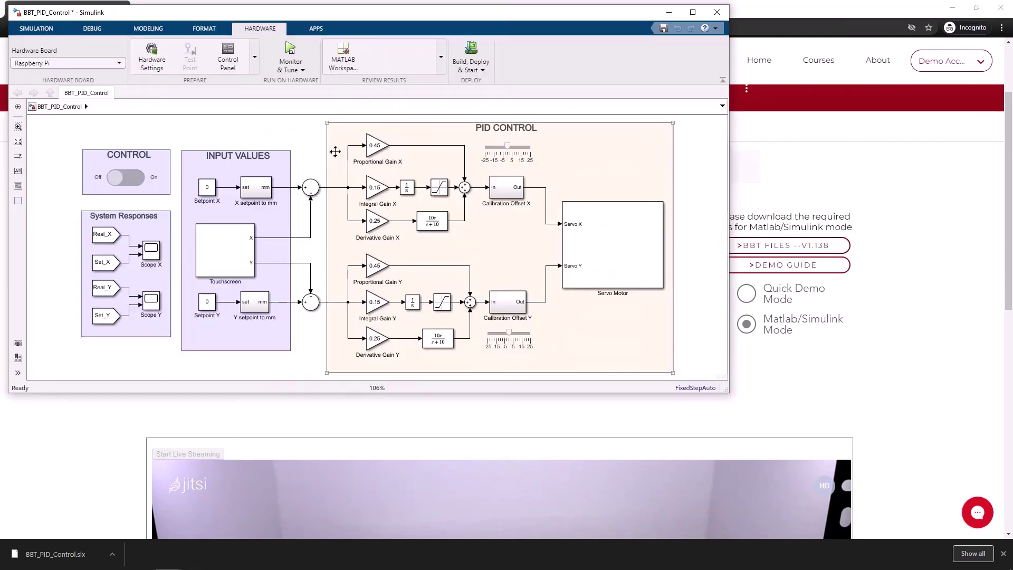
# Step: Deploy BBT_PID_Control to the remote Raspberry Pi with Monitor & Tune and return to the running model
pyautogui.click(290, 51)
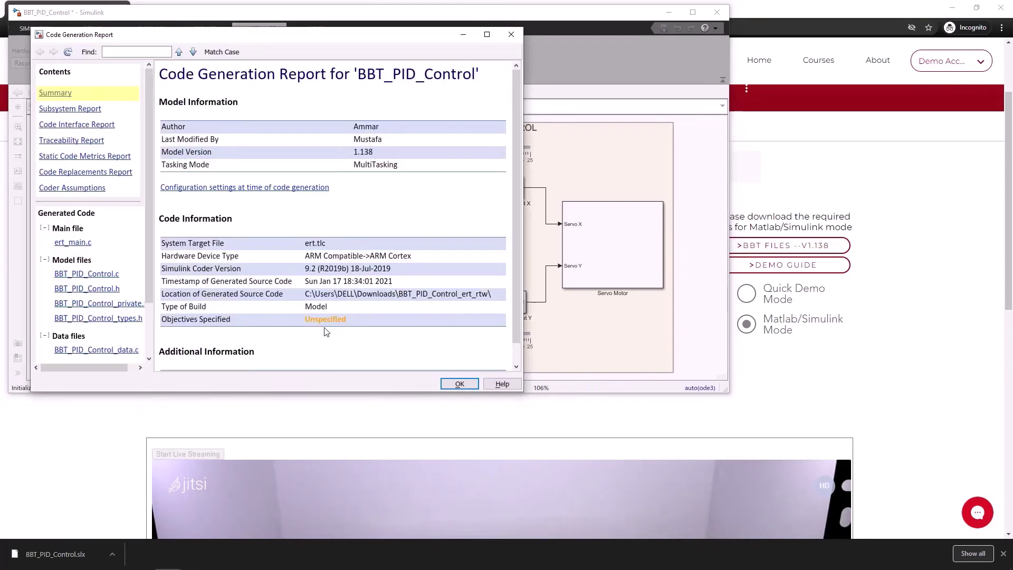
pyautogui.click(460, 384)
pyautogui.click(457, 418)
pyautogui.scroll(-3, 510, 373)
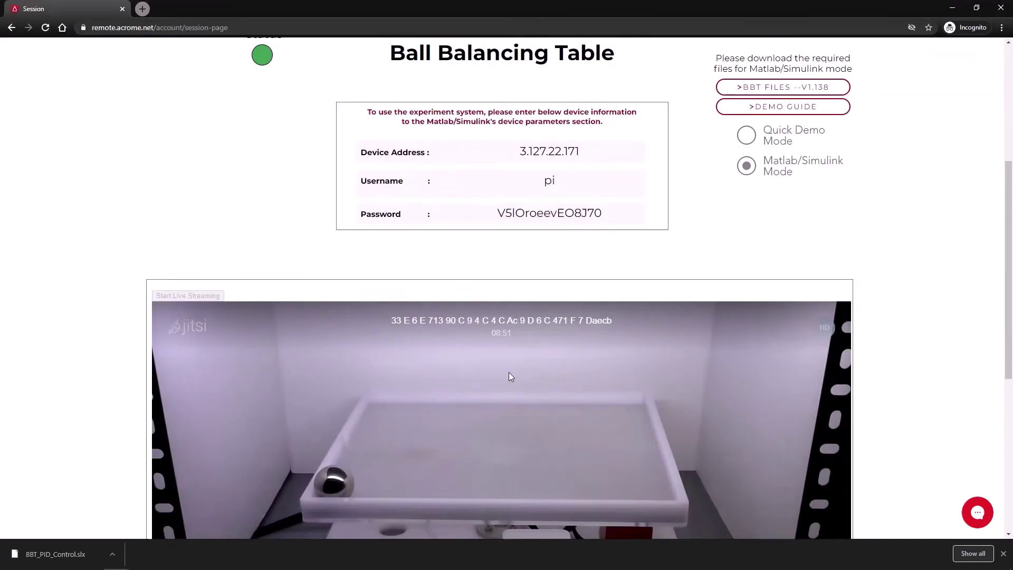
pyautogui.hotkey('alt', 'Tab')
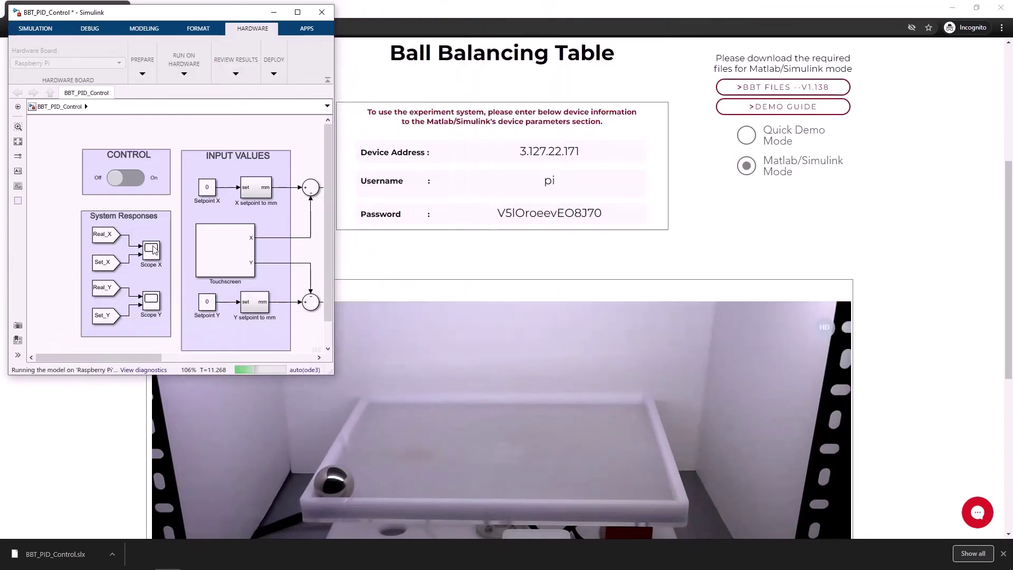
# Step: Place the Scope X plot at the top right beside the lab page and switch the PID control on
pyautogui.doubleClick(151, 250)
pyautogui.moveTo(671, 366); pyautogui.dragTo(844, 65)
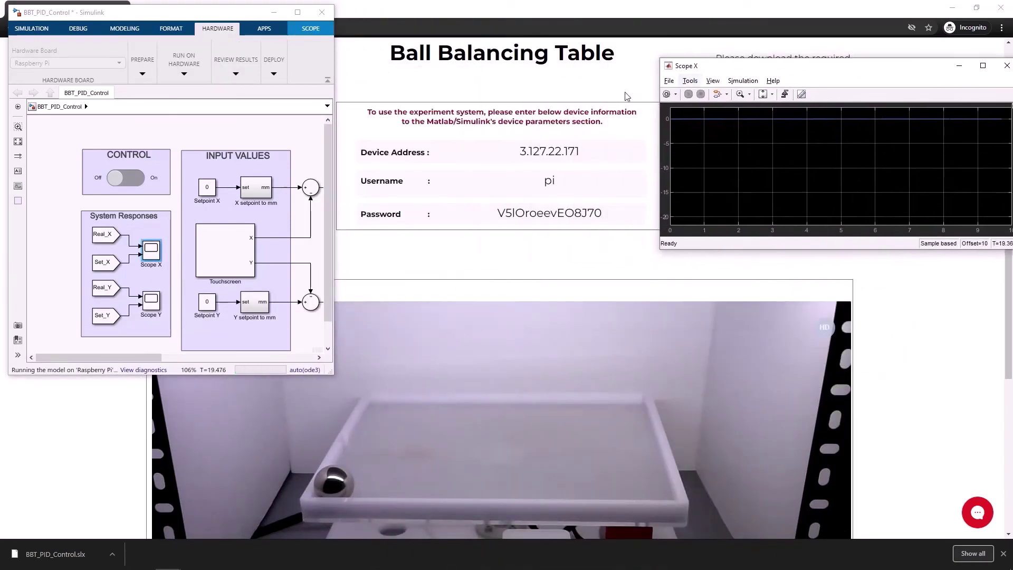
pyautogui.click(130, 177)
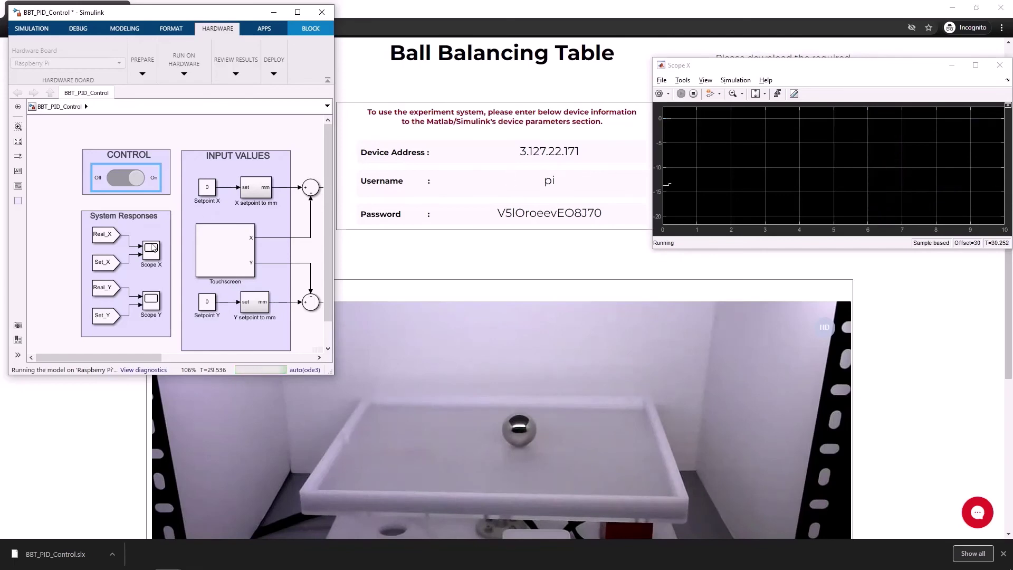
# Step: Set Setpoint X to 50 so the ball moves to the new position
pyautogui.doubleClick(214, 189)
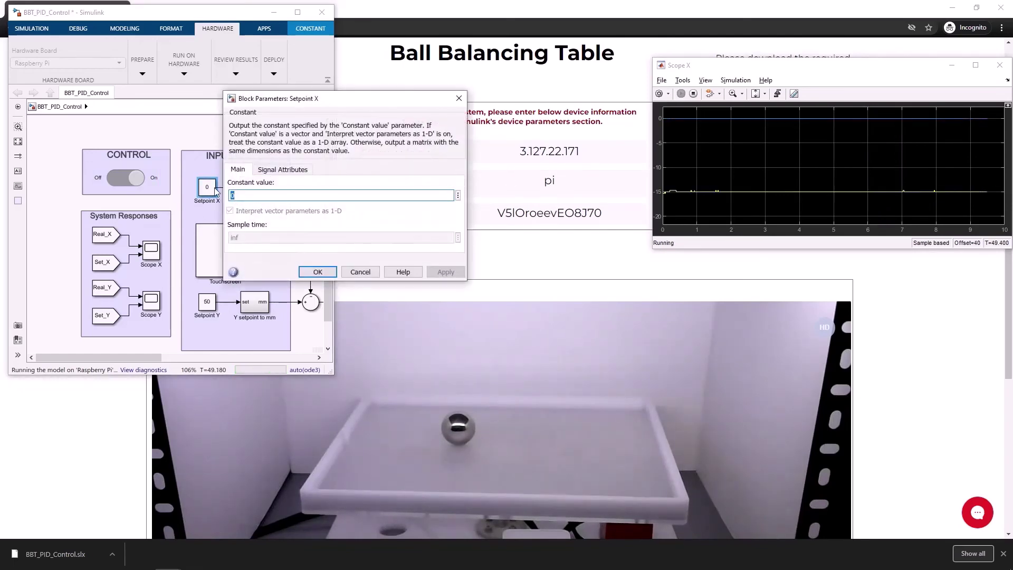
pyautogui.write('50')
pyautogui.click(446, 271)
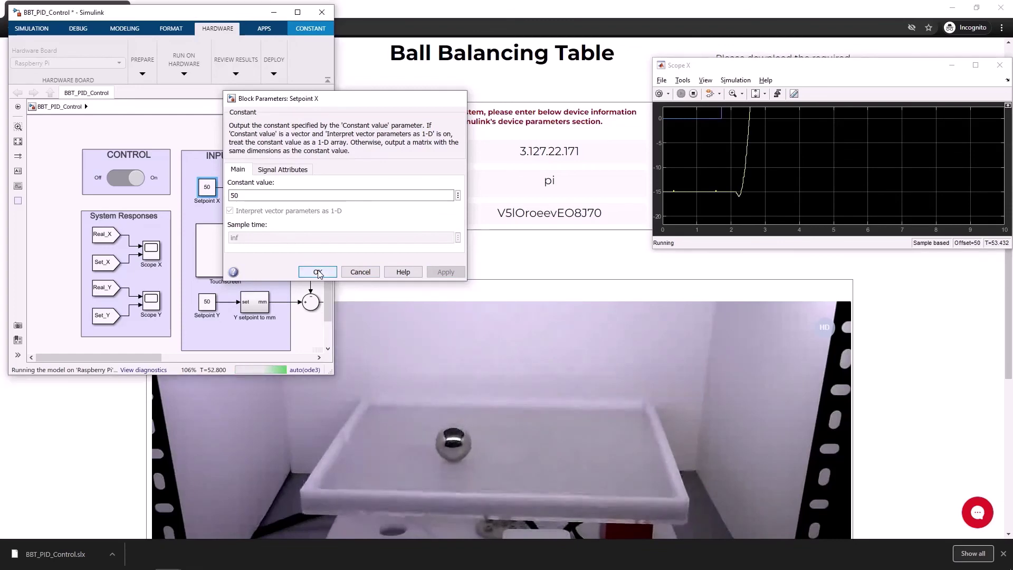
pyautogui.click(317, 272)
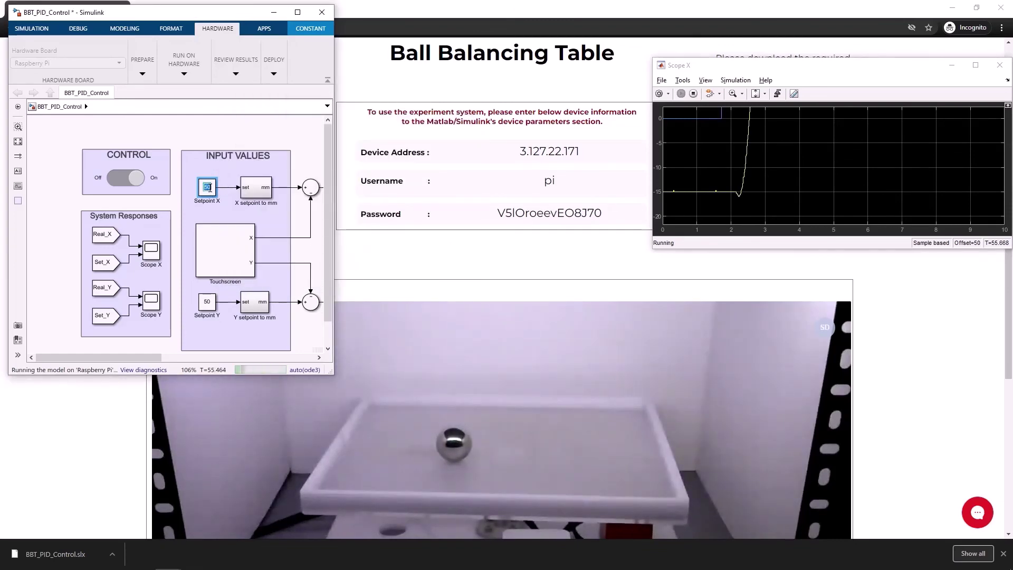
# Step: Change Setpoint X to -50, then switch the PID control off
pyautogui.doubleClick(208, 187)
pyautogui.write('-')
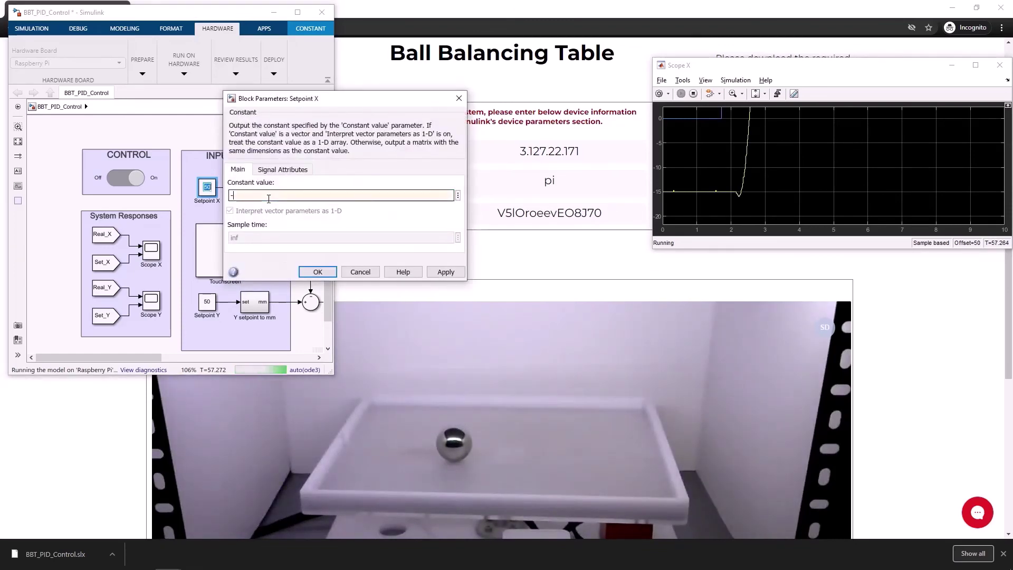
pyautogui.write('50')
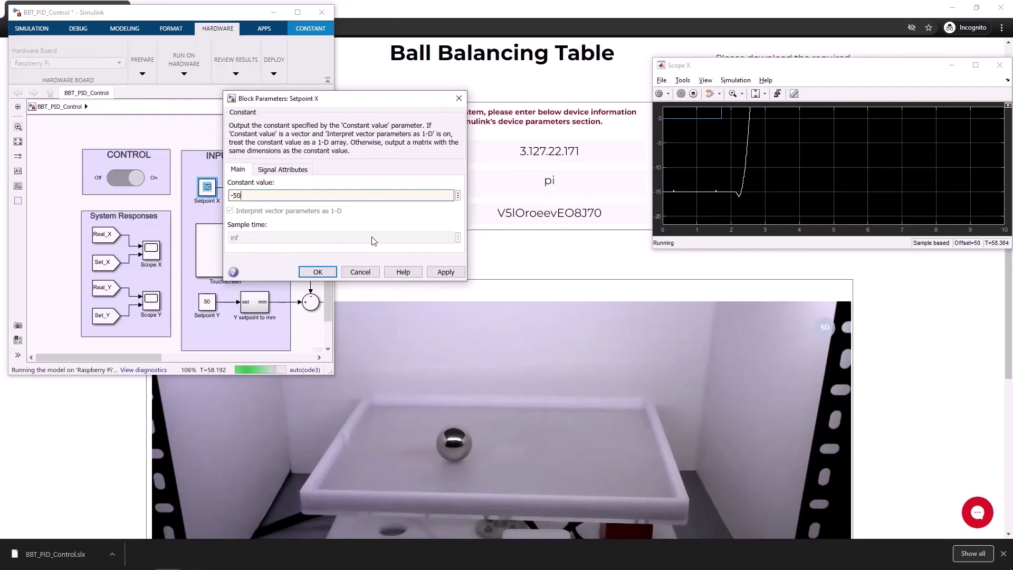
pyautogui.click(446, 272)
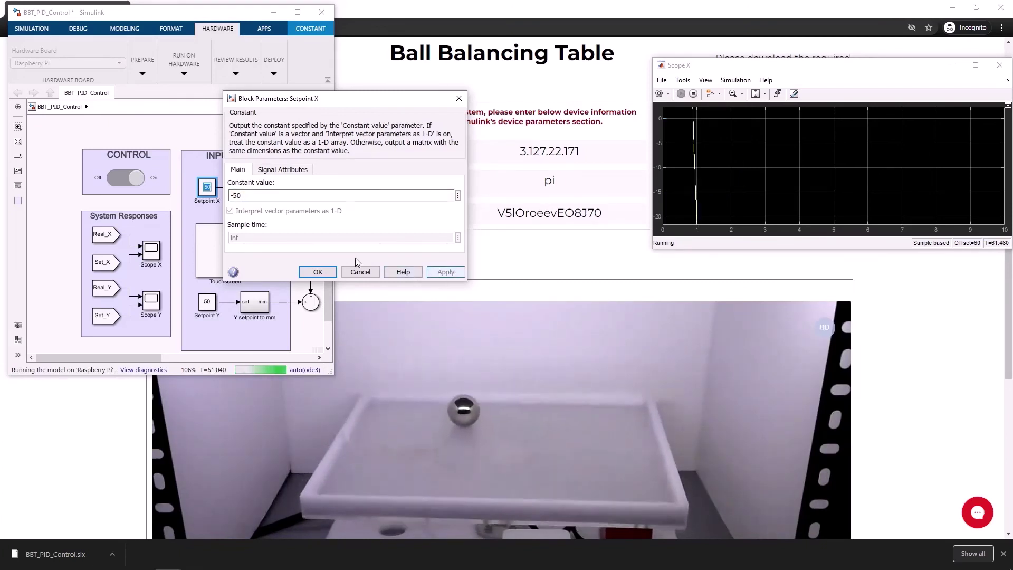
pyautogui.click(318, 271)
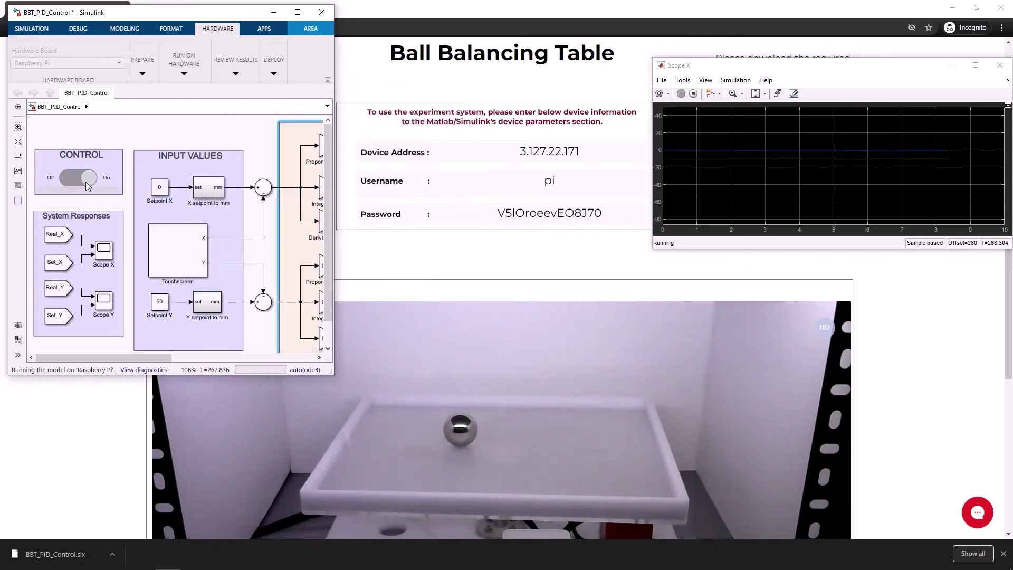
pyautogui.click(78, 178)
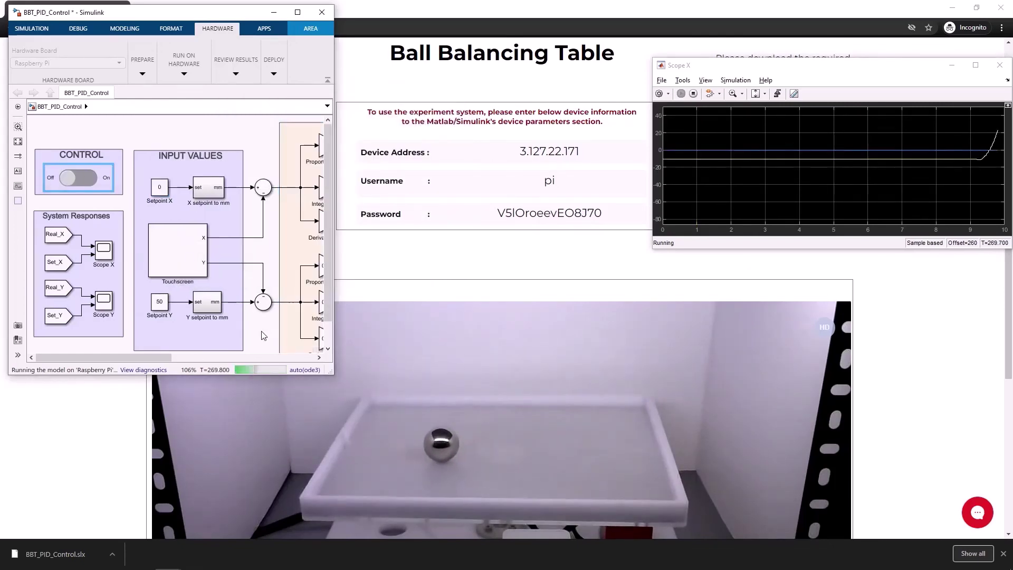